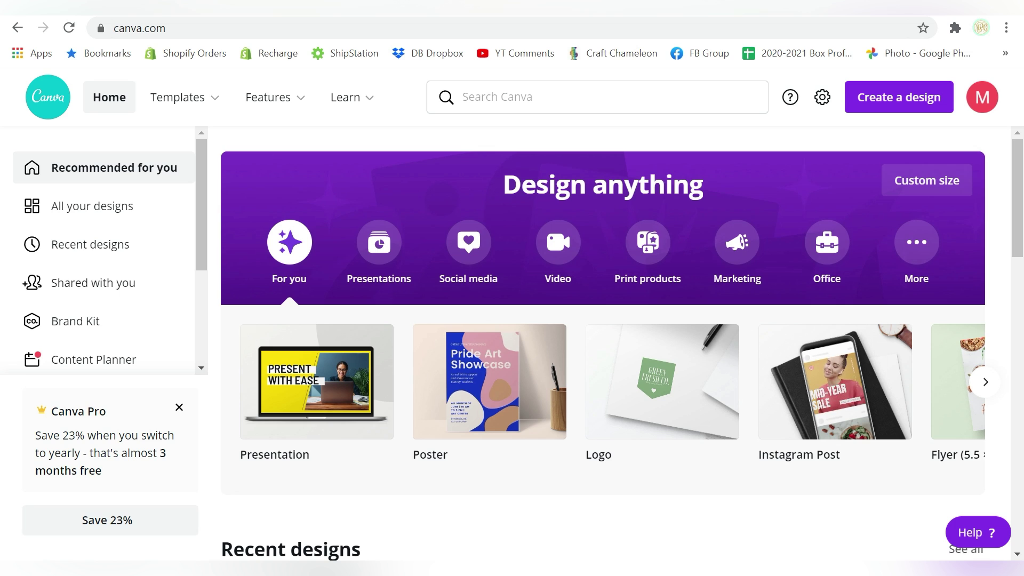
Step: Open the Create a design dropdown on the Canva home page
left_click(864, 96)
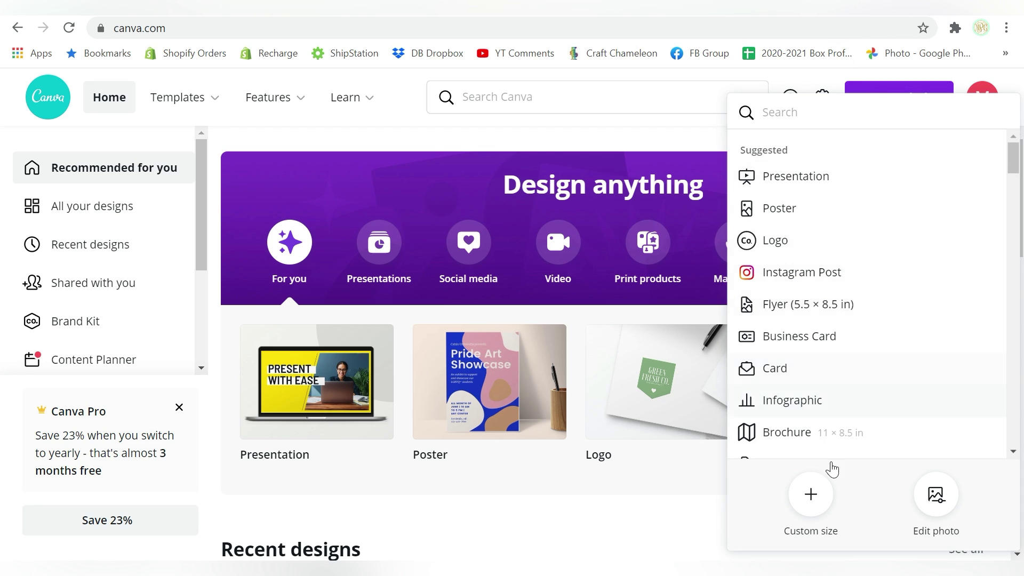
Step: Create a blank custom design 8.5 inches wide by 11 inches tall
left_click(812, 497)
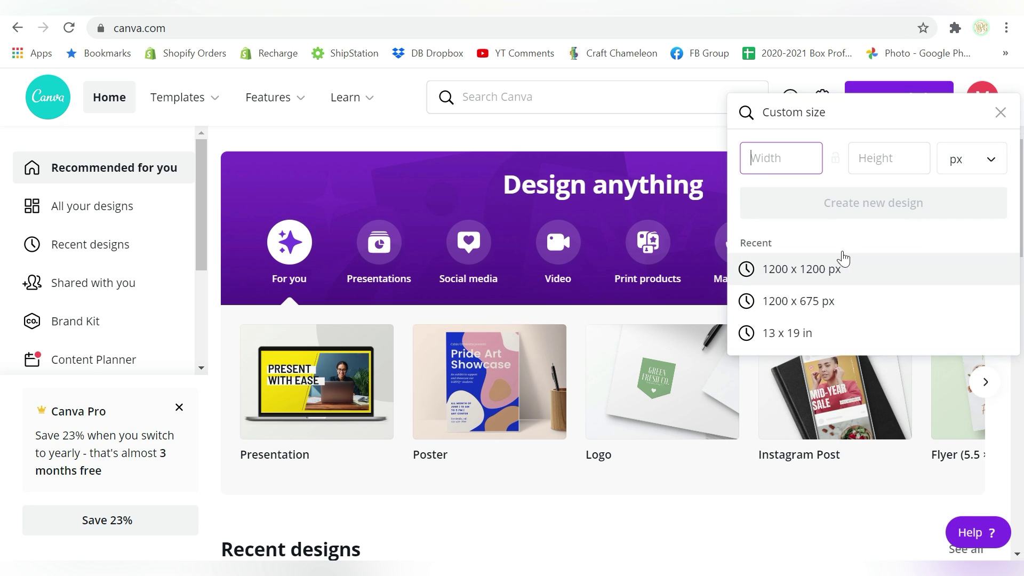
left_click(981, 163)
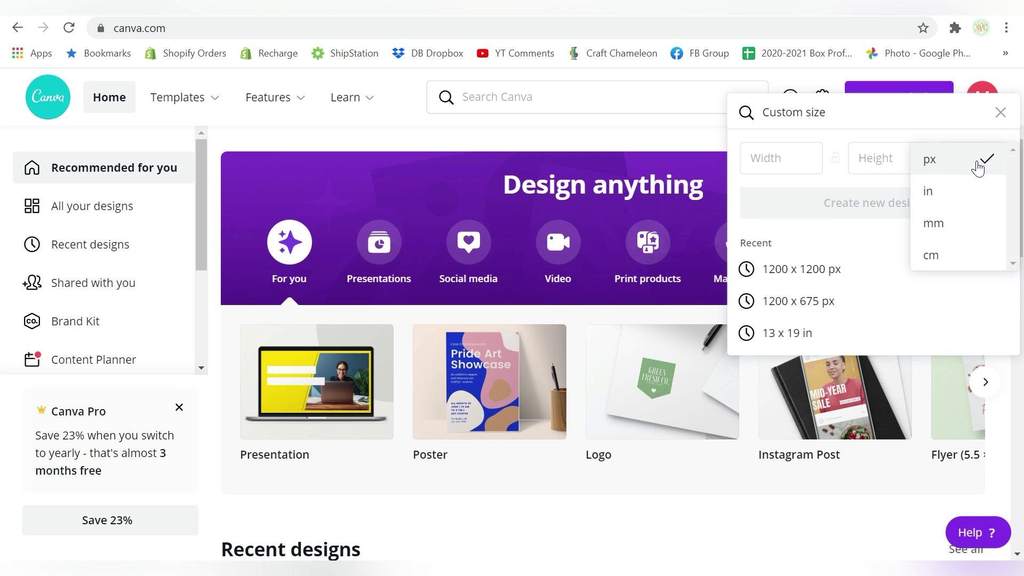
left_click(965, 198)
left_click(806, 161)
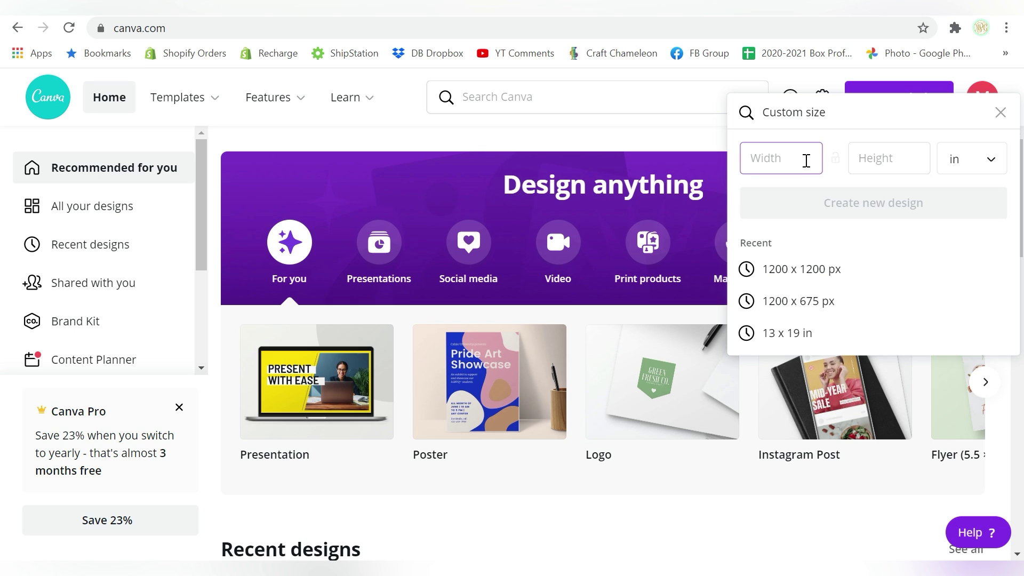
type("8.5")
left_click(867, 163)
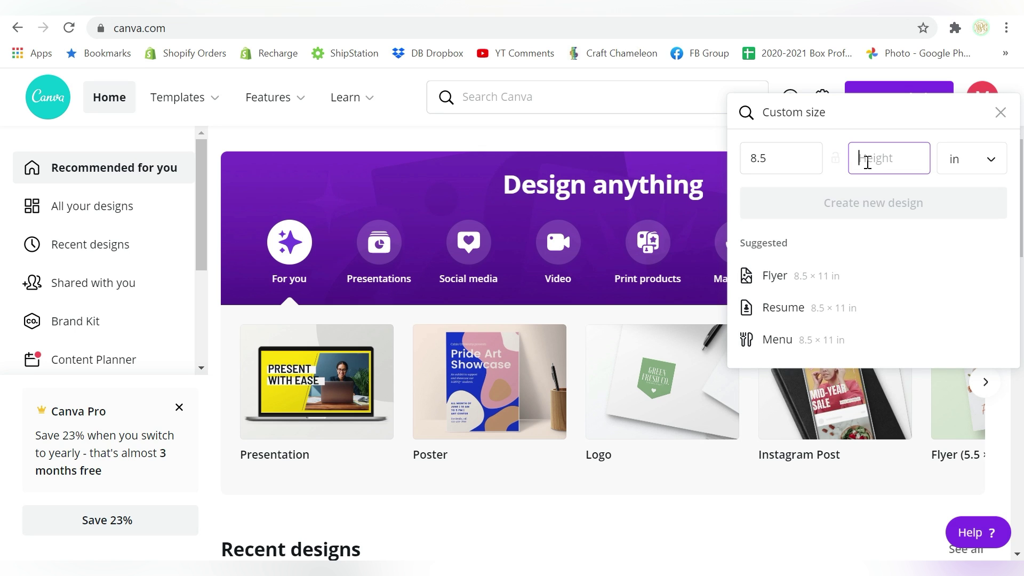
type("11")
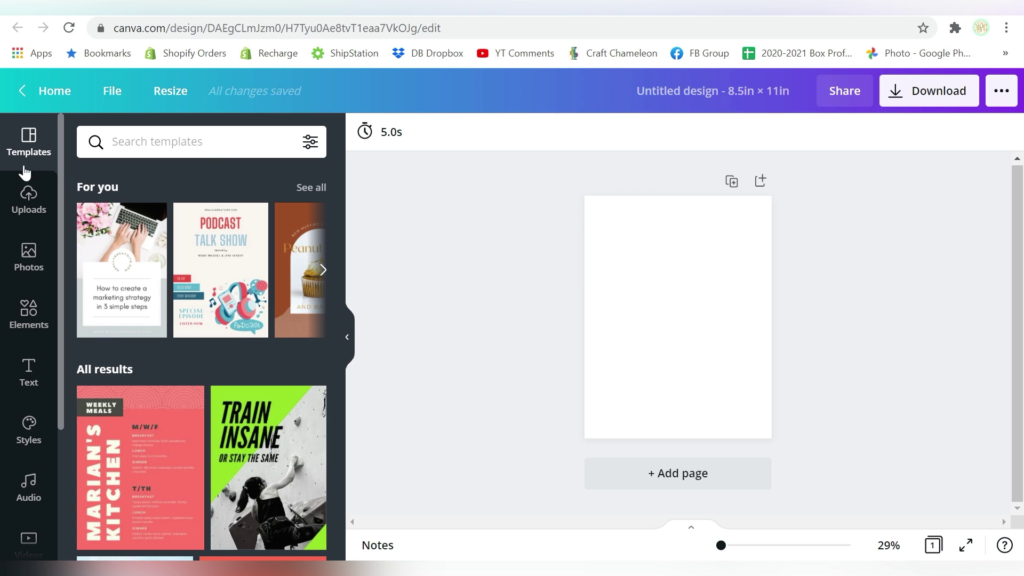
left_click(22, 193)
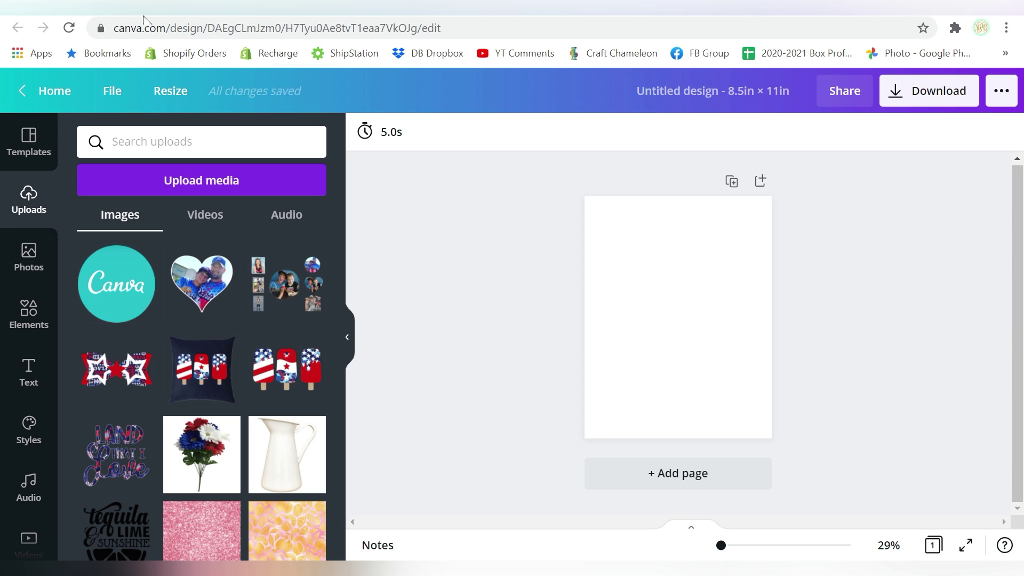
Step: Upload Busy Doing Work.png from the DesignBundles-Busy-Doing-Work folder in Downloads and add it to the page
left_click(225, 185)
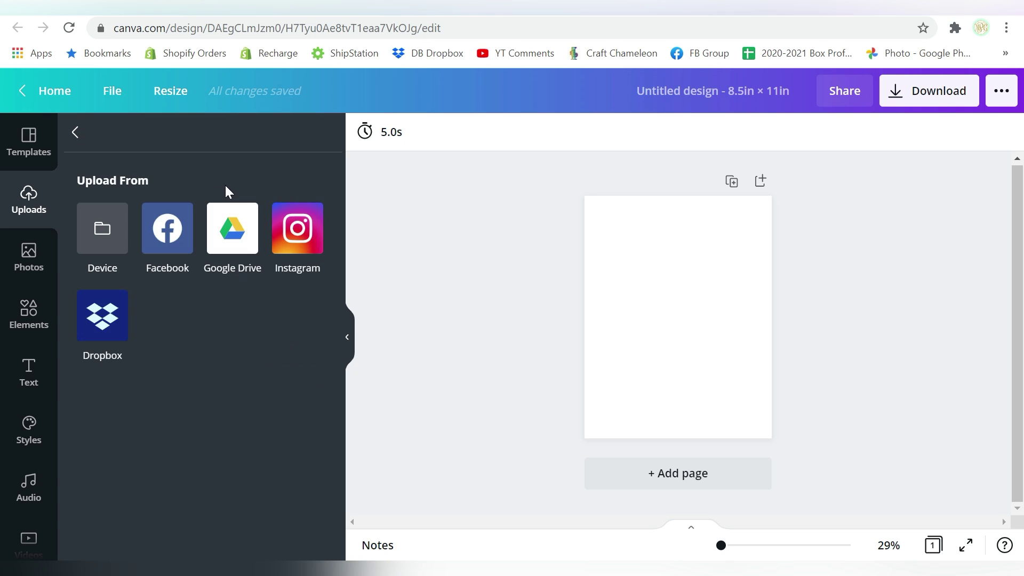
left_click(100, 236)
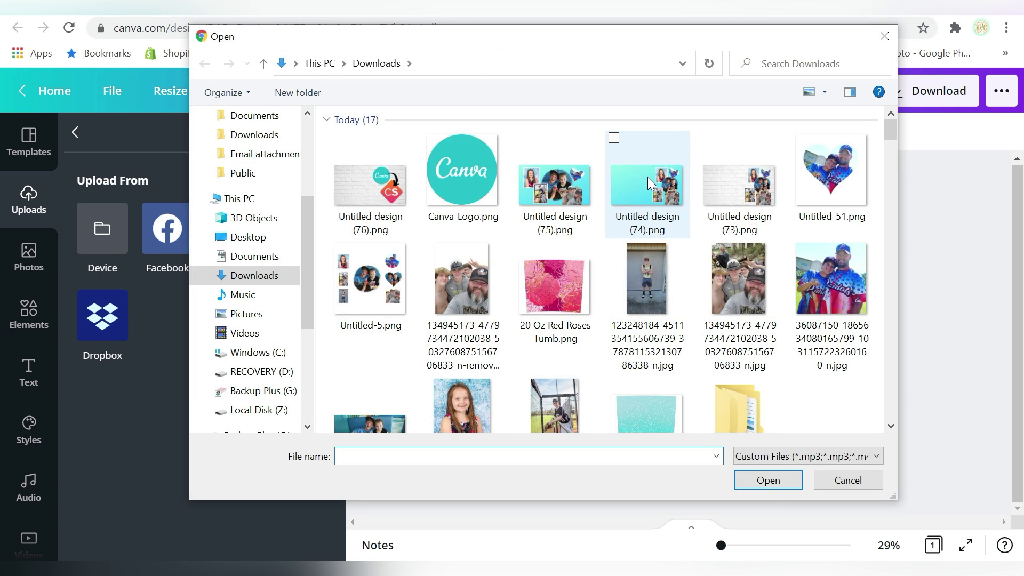
scroll(888, 427, "down", 2)
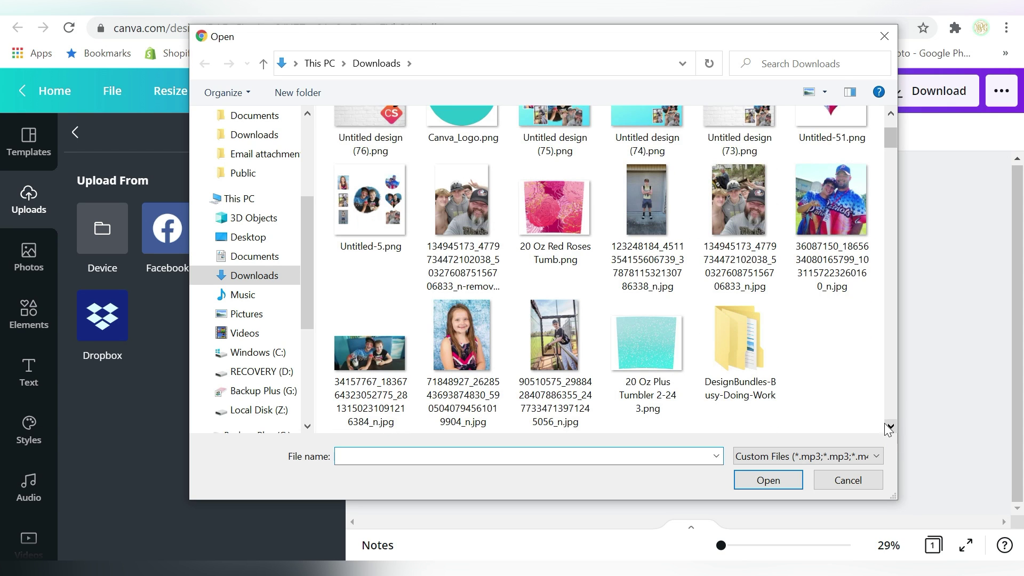
double_click(738, 358)
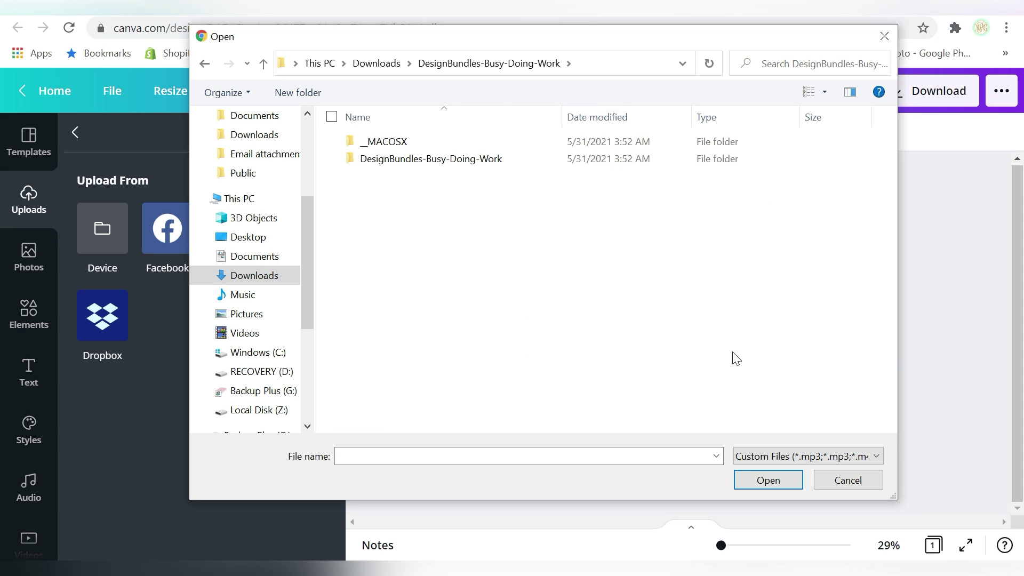
double_click(462, 160)
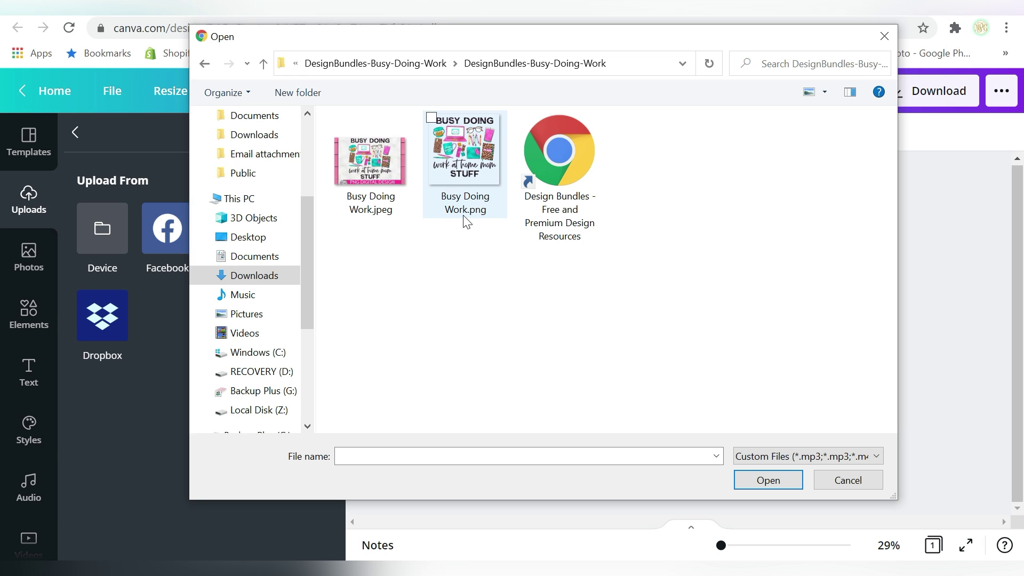
double_click(468, 149)
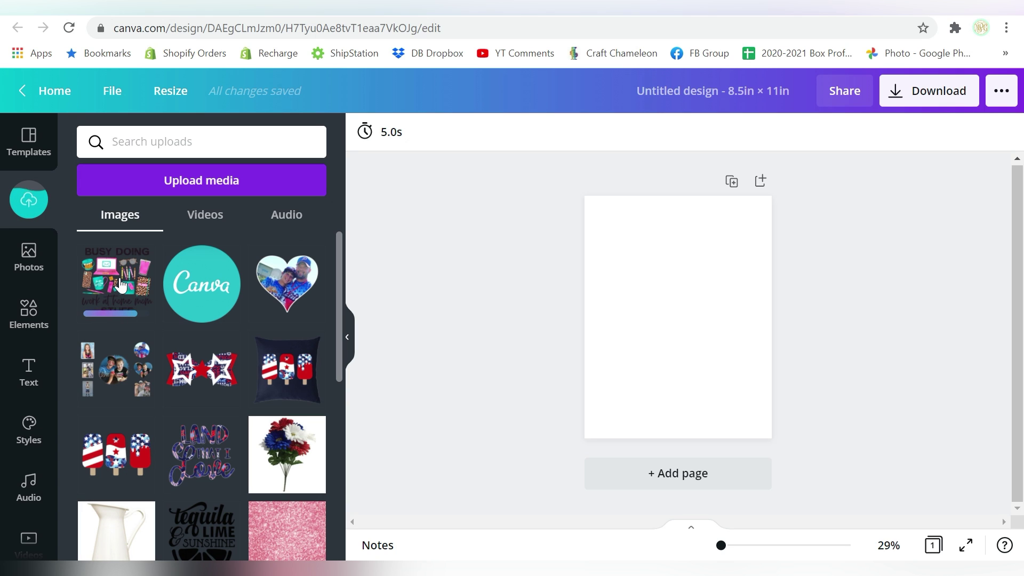
left_click(120, 286)
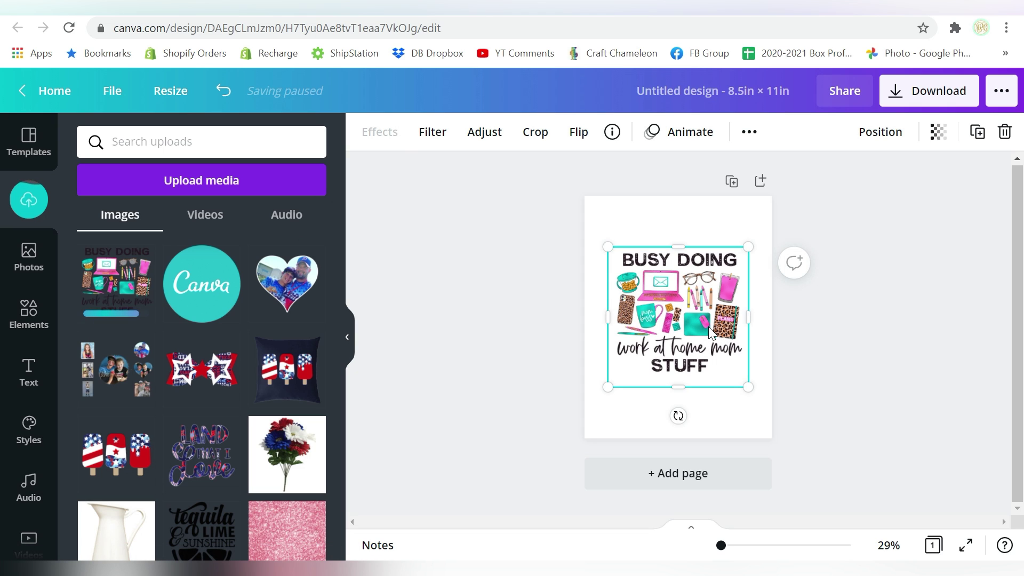
Step: Enlarge the Busy Doing image, crop it to the pink laptop and centre it horizontally
left_click_drag(609, 247, 588, 226)
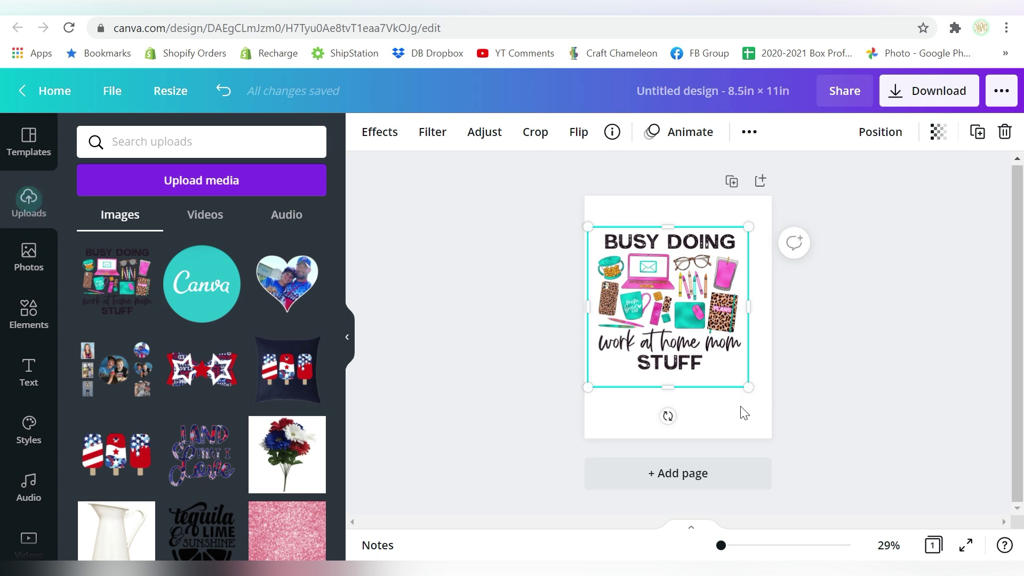
left_click_drag(747, 386, 771, 412)
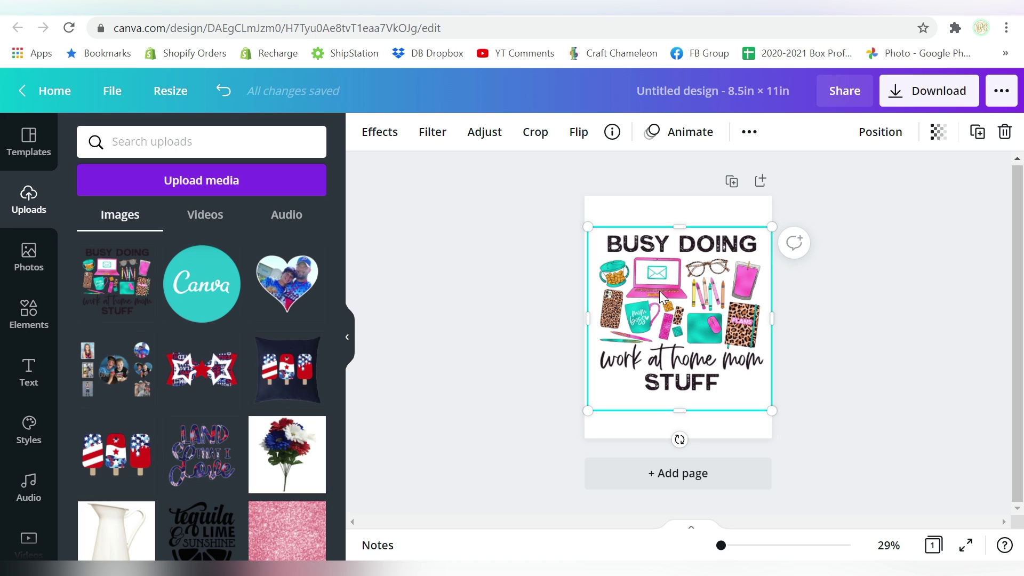
left_click_drag(679, 411, 680, 301)
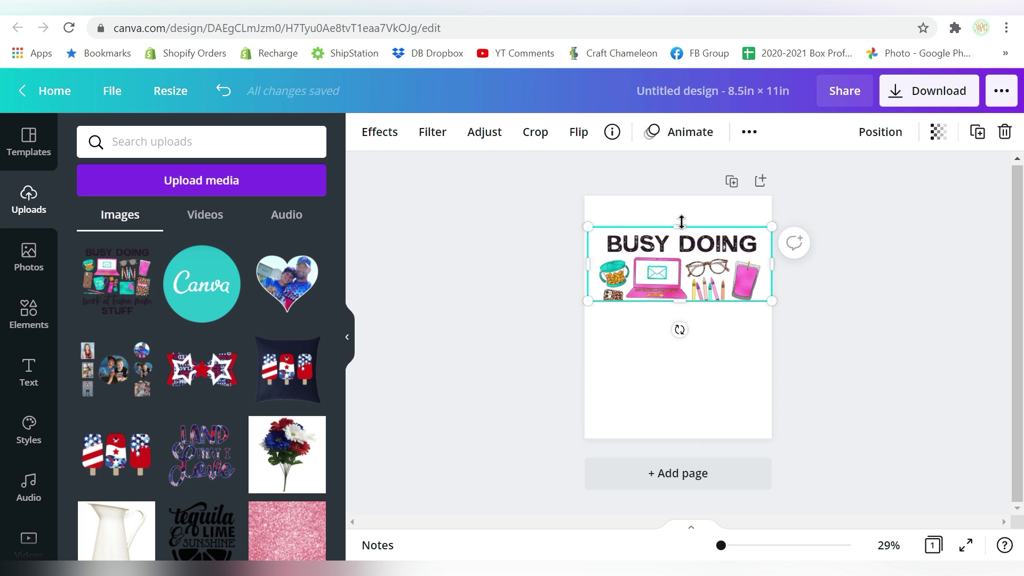
left_click_drag(680, 226, 683, 254)
left_click_drag(588, 278, 621, 277)
left_click_drag(771, 277, 795, 441)
left_click_drag(715, 317, 696, 316)
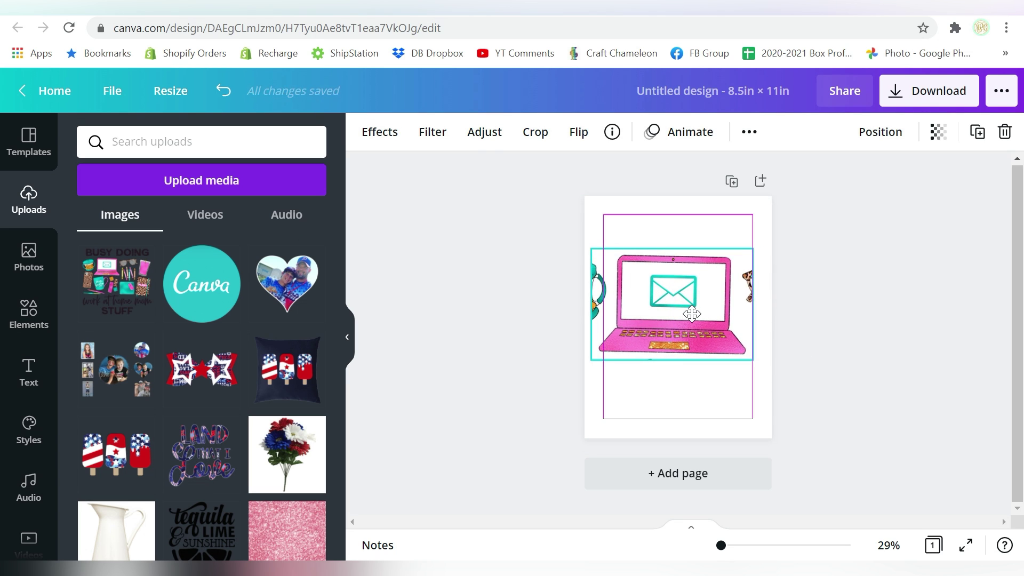
left_click_drag(692, 313, 697, 313)
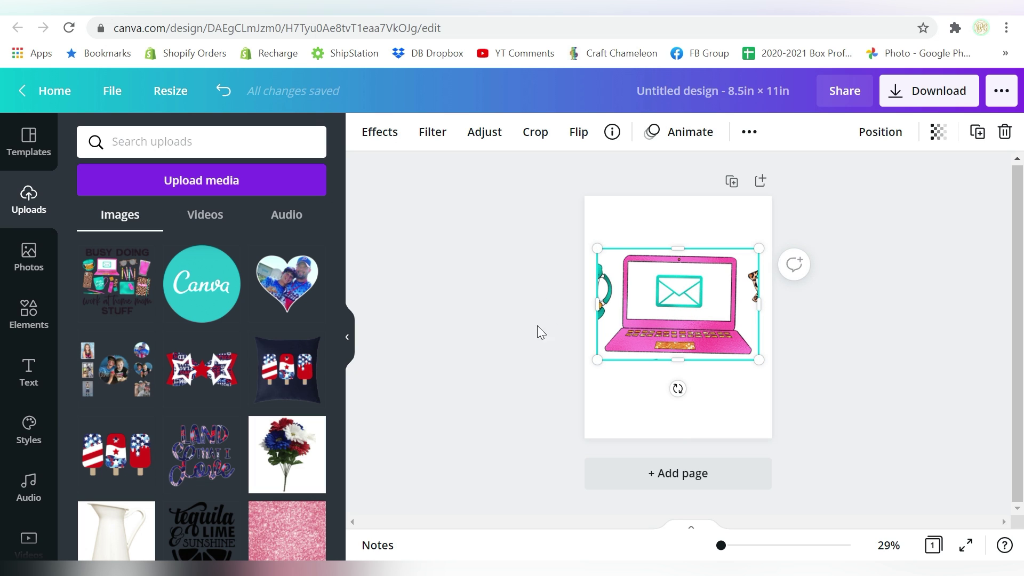
left_click(379, 131)
Step: Remove the laptop image's background, erasing leftover pieces of the headline
left_click(238, 202)
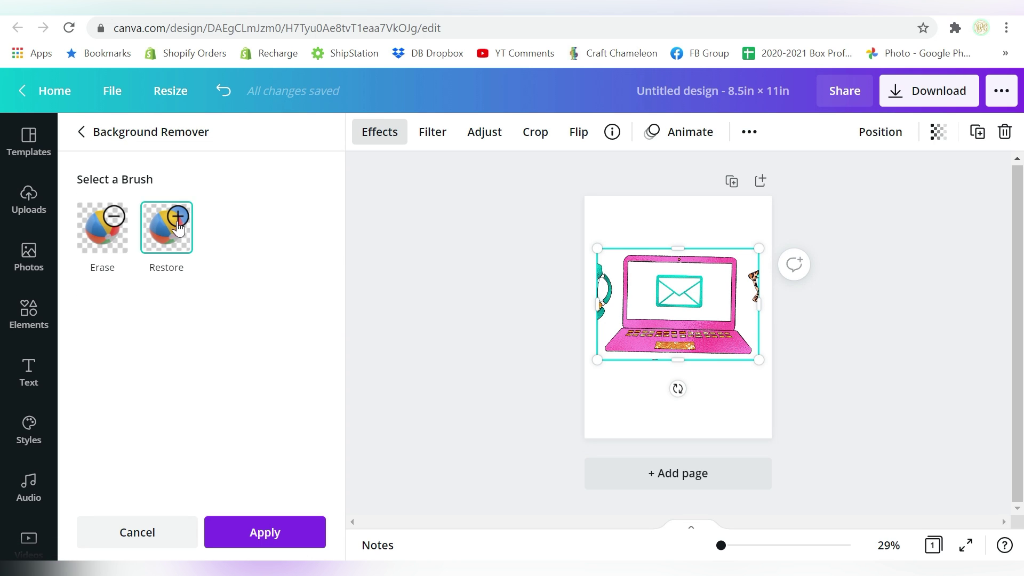
left_click(103, 228)
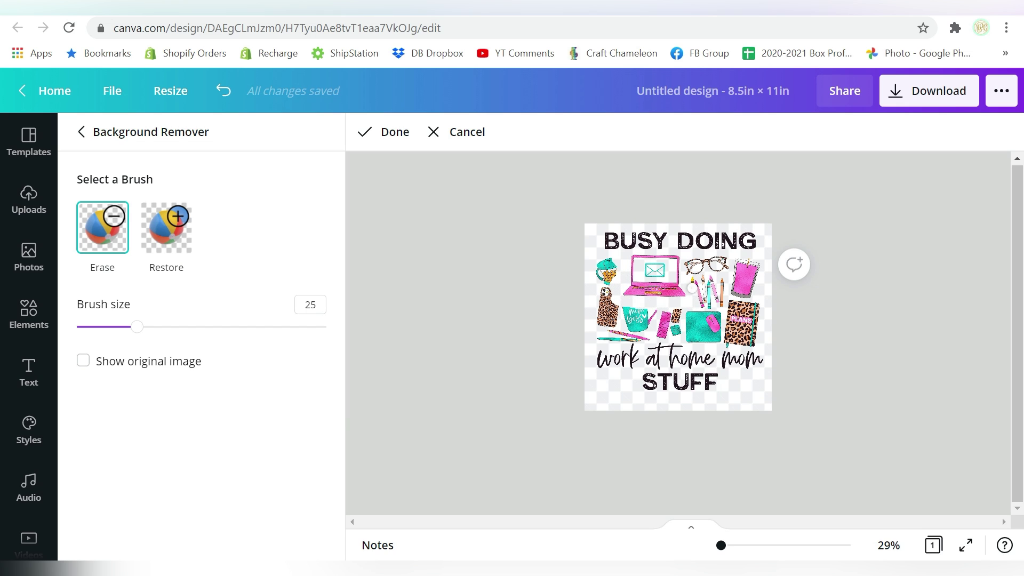
mouse_move(688, 266)
left_mouse_down()
mouse_move(655, 248)
mouse_move(621, 251)
mouse_move(616, 281)
left_mouse_up()
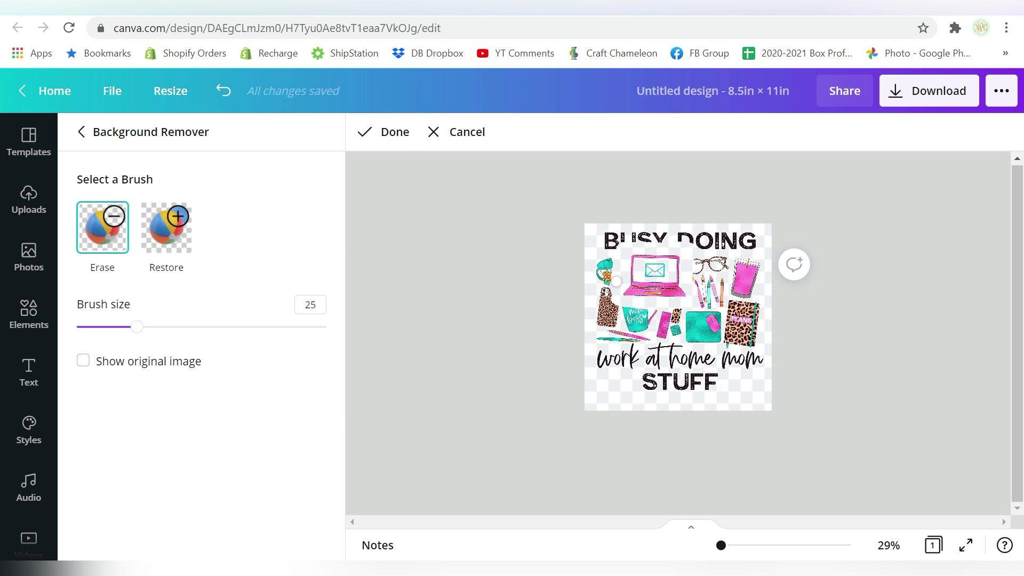
left_click(394, 134)
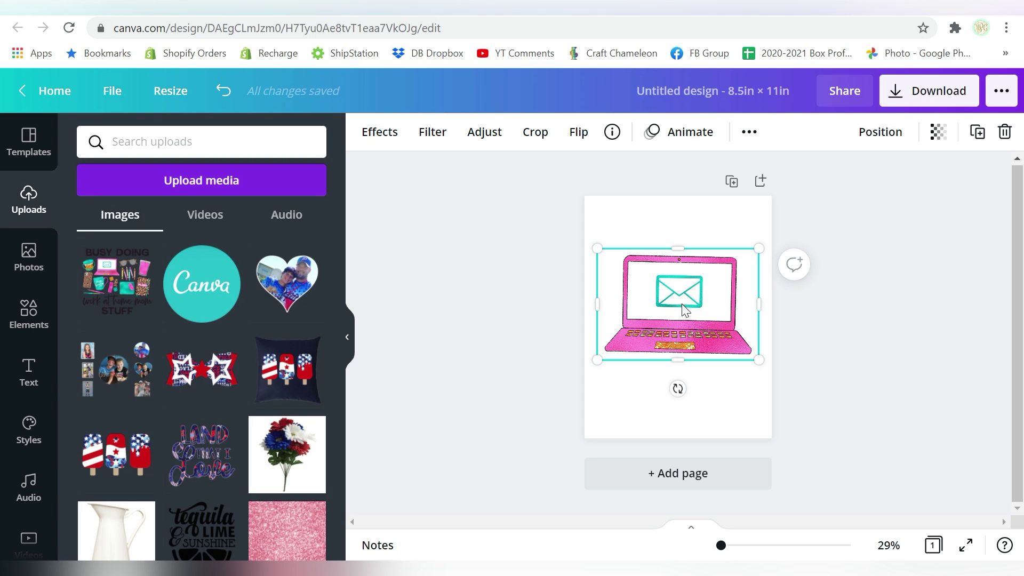
Step: Centre the laptop and move it up near the top of the page
left_click_drag(683, 311, 684, 315)
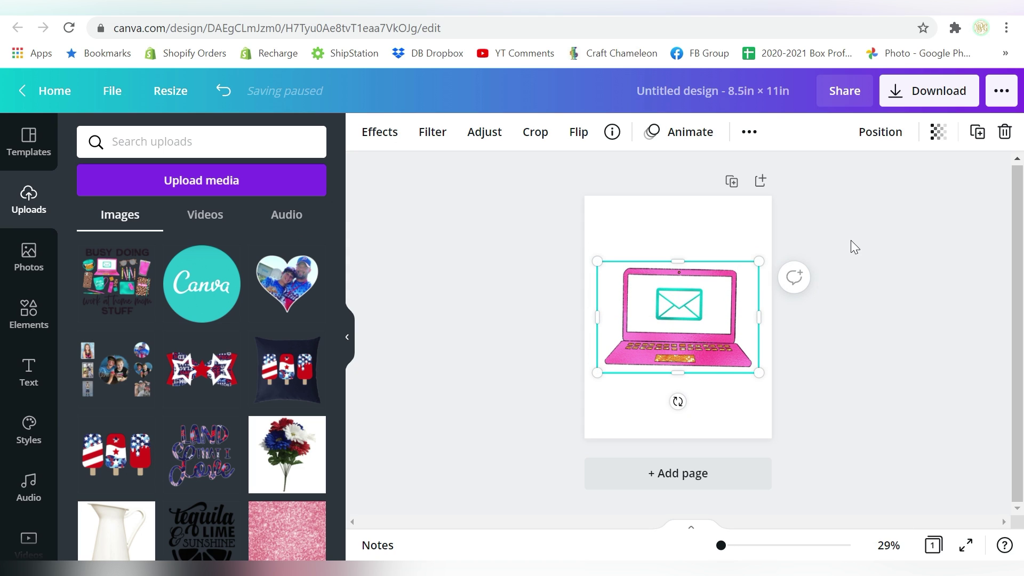
left_click(833, 231)
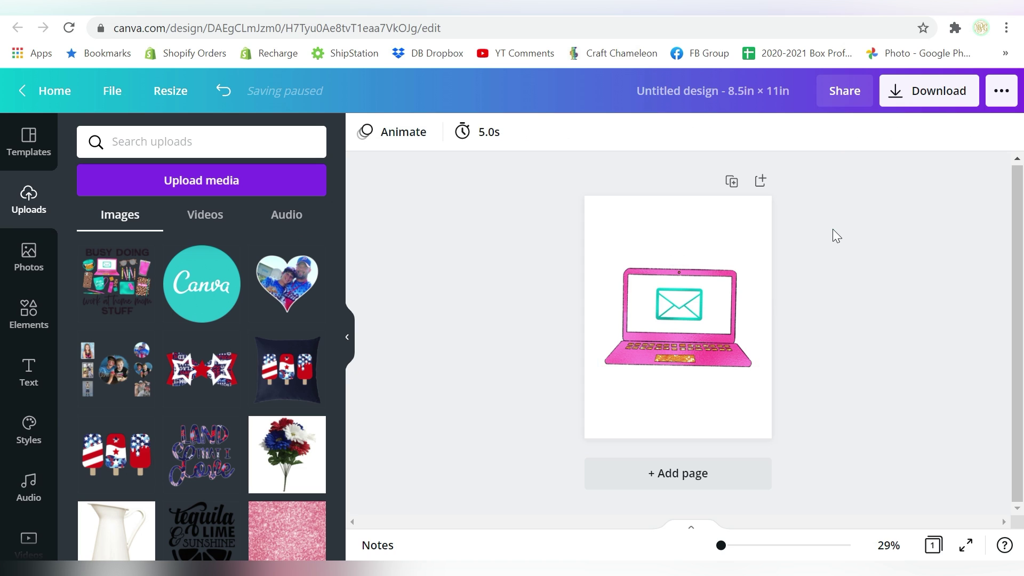
left_click(680, 284)
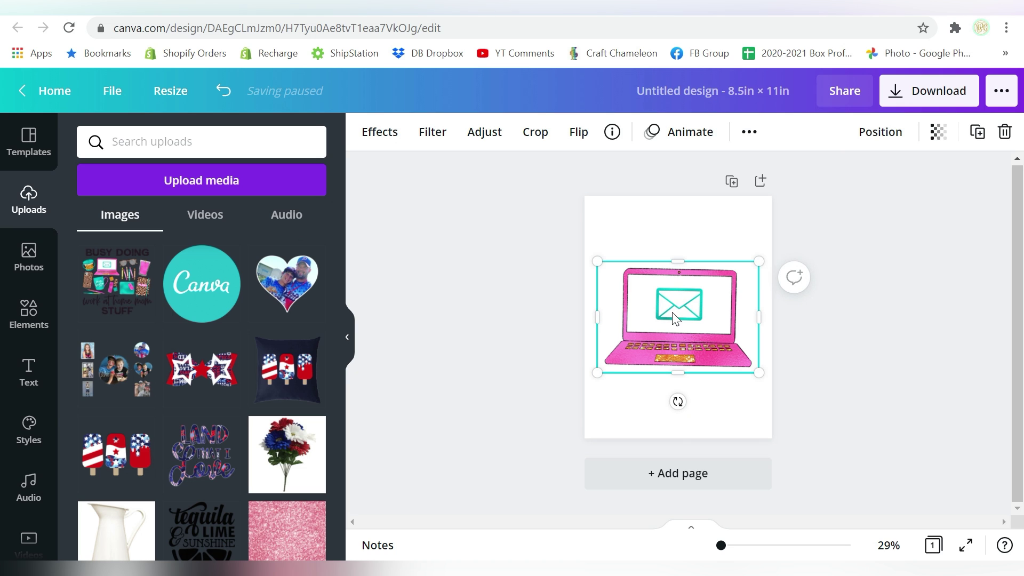
left_click_drag(673, 312, 672, 273)
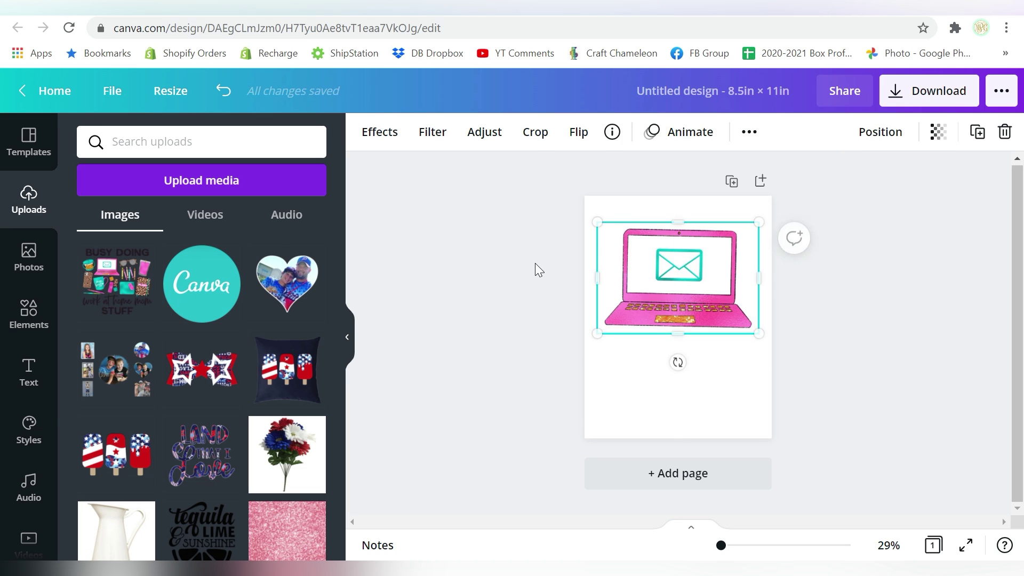
Step: Add a heading reading 'WIFE MOM BOSS' to the page
left_click(26, 370)
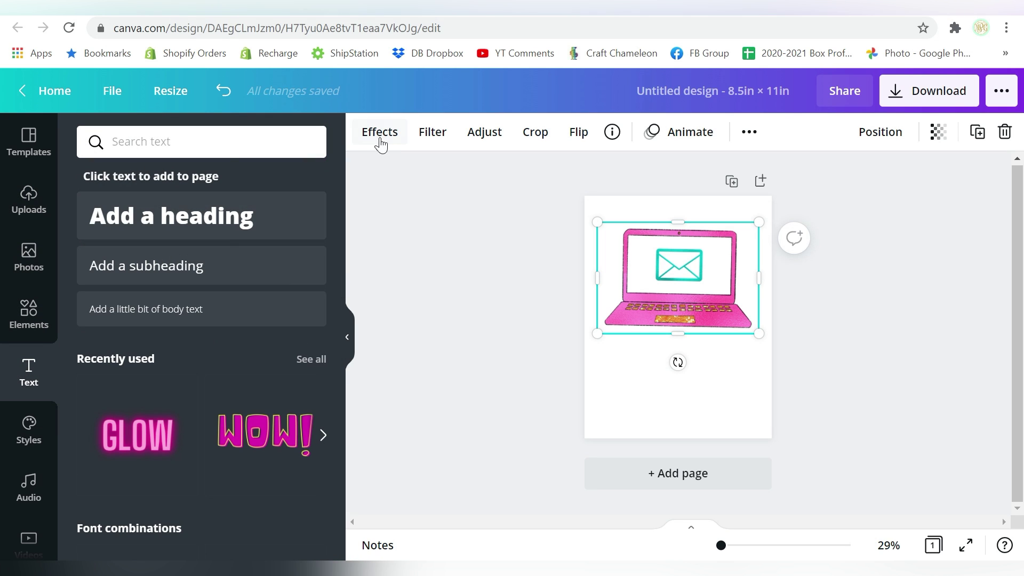
left_click(237, 225)
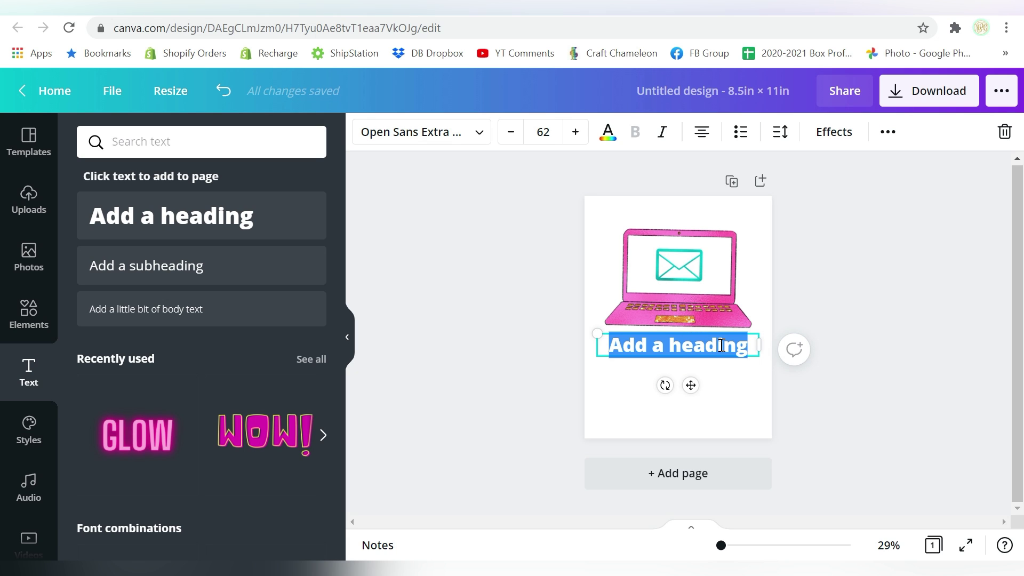
type("WIFE")
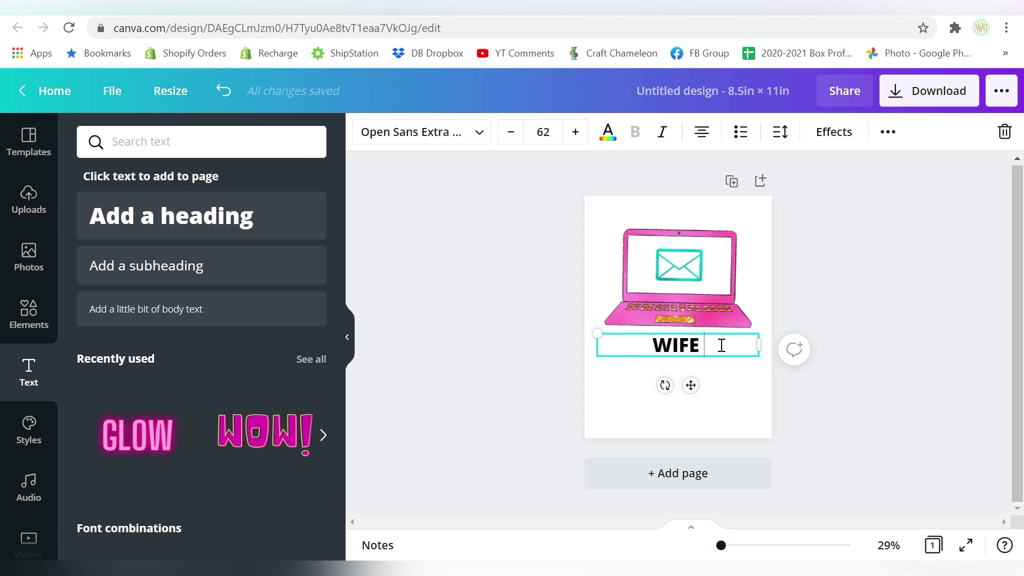
type("  MOM  BOS")
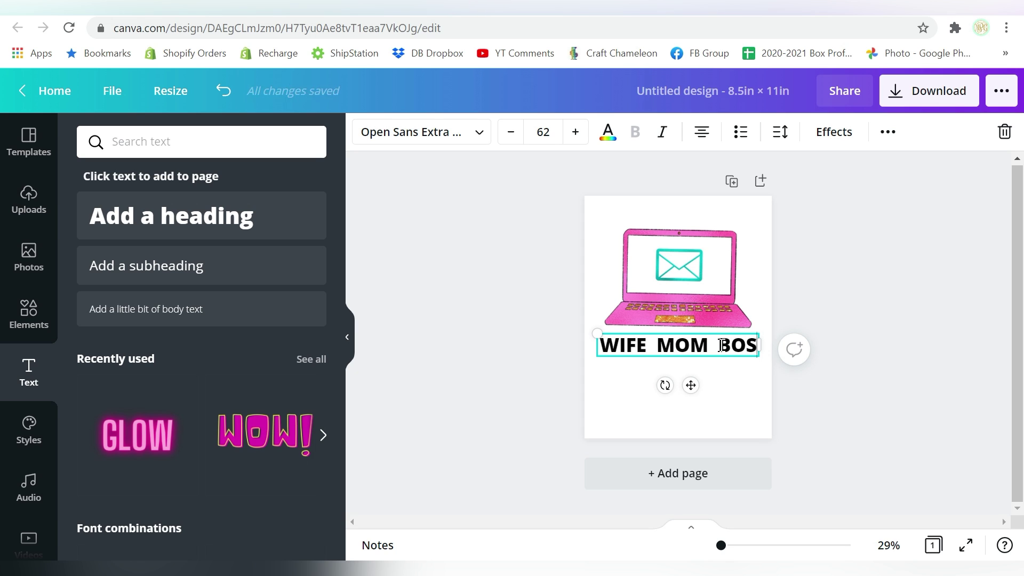
type("S")
left_click(800, 301)
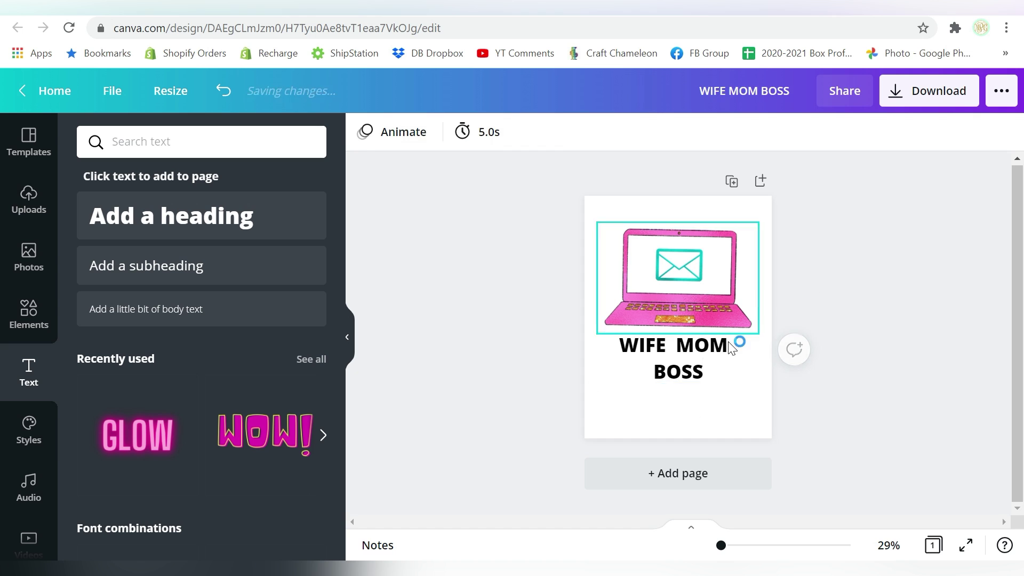
Step: Set the heading in RainbowDreams, enlarge it to size 90.3 and centre it under the laptop
left_click(678, 357)
left_click(431, 141)
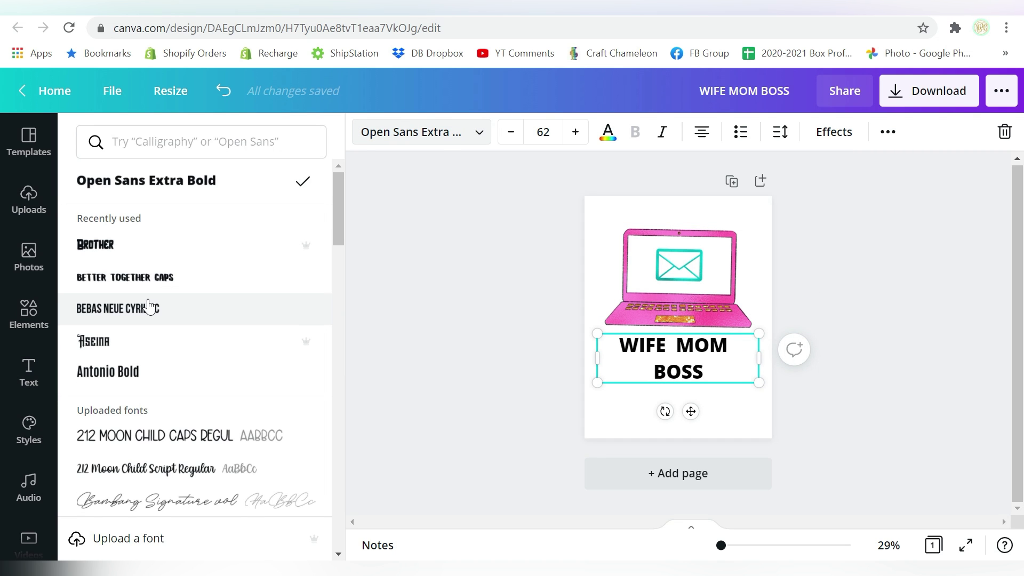
scroll(149, 305, "down", 3)
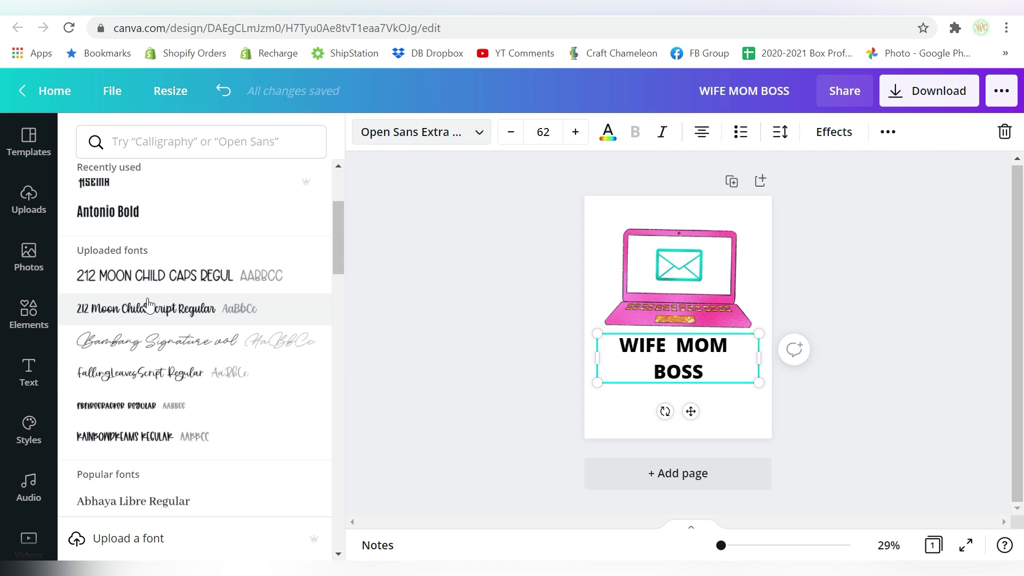
left_click(167, 442)
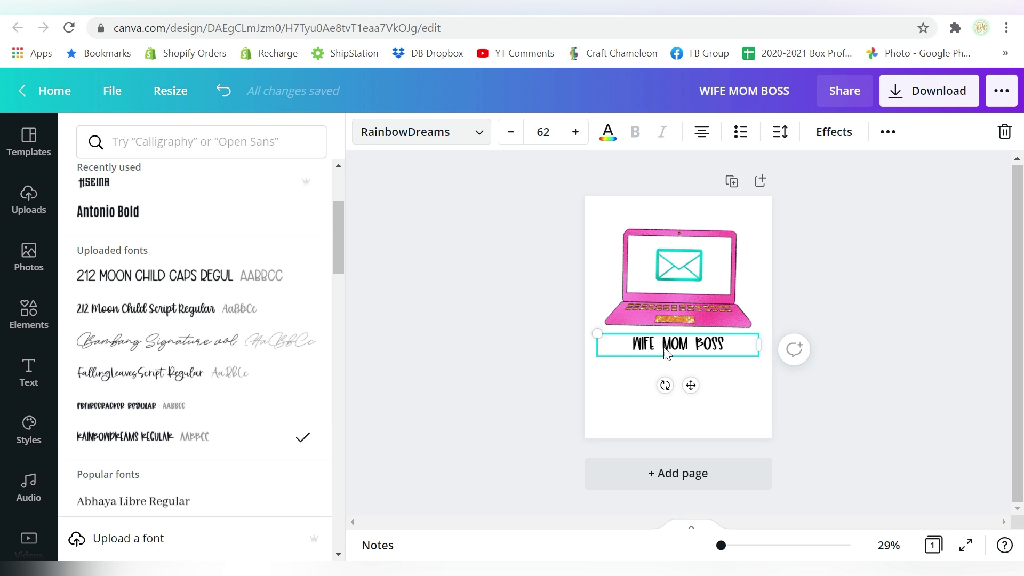
left_click_drag(598, 332, 528, 287)
left_click_drag(661, 342, 691, 352)
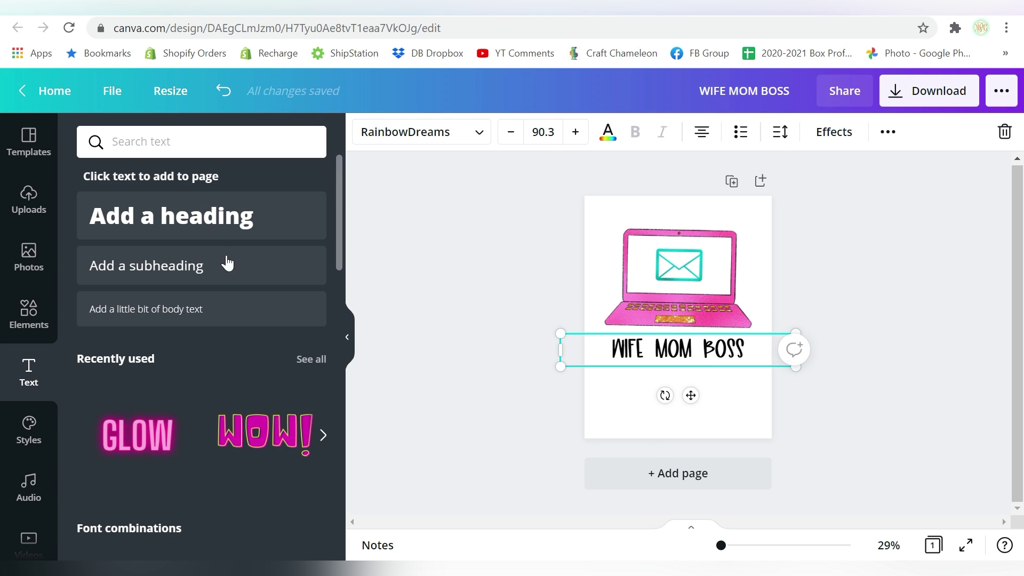
Step: Add an outline heart from an Elements search for 'HEART', coloured teal and shrunk
left_click(30, 315)
left_click(149, 143)
type("HEART")
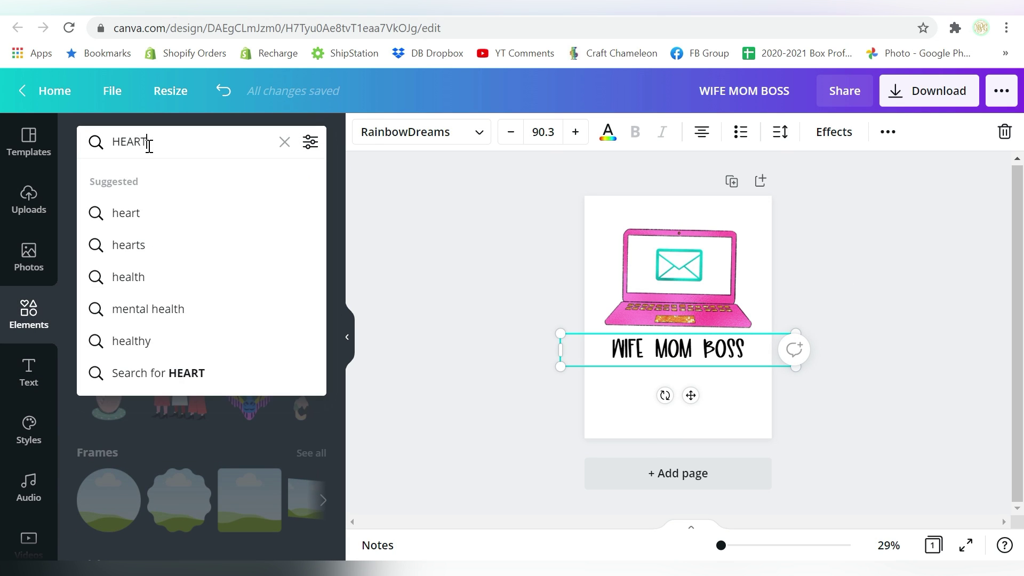
key("Return")
left_click(128, 342)
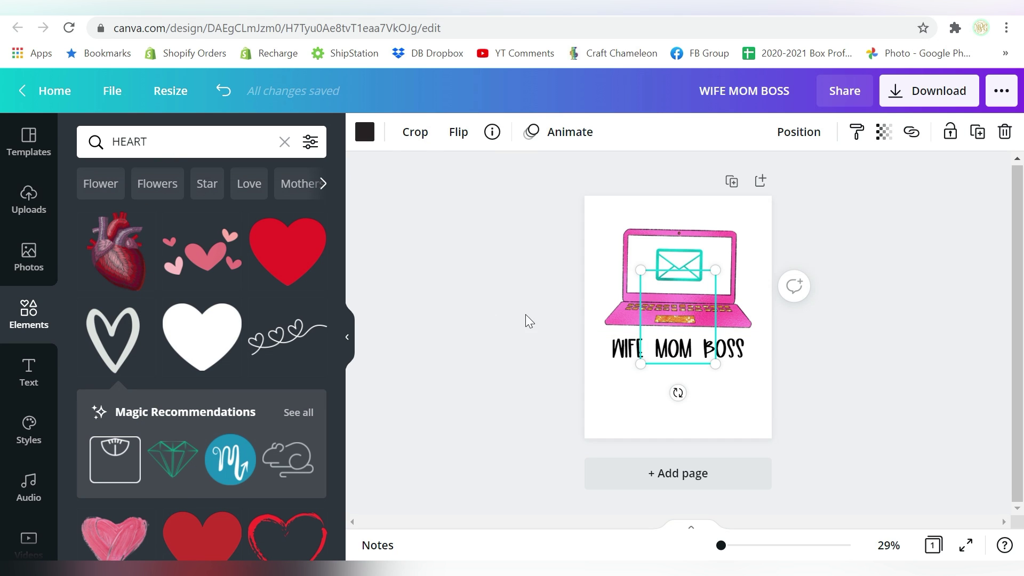
left_click(366, 133)
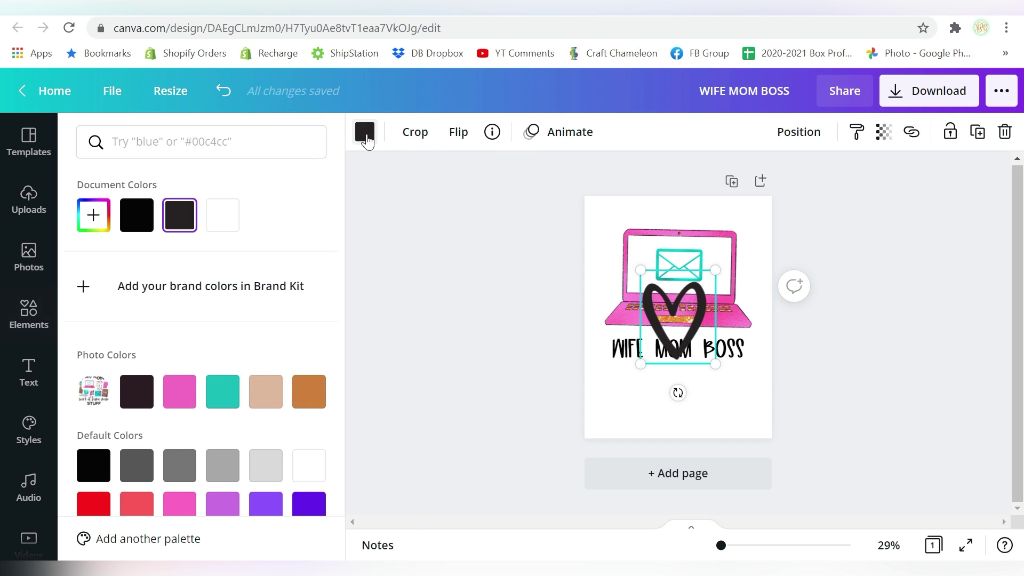
left_click(180, 391)
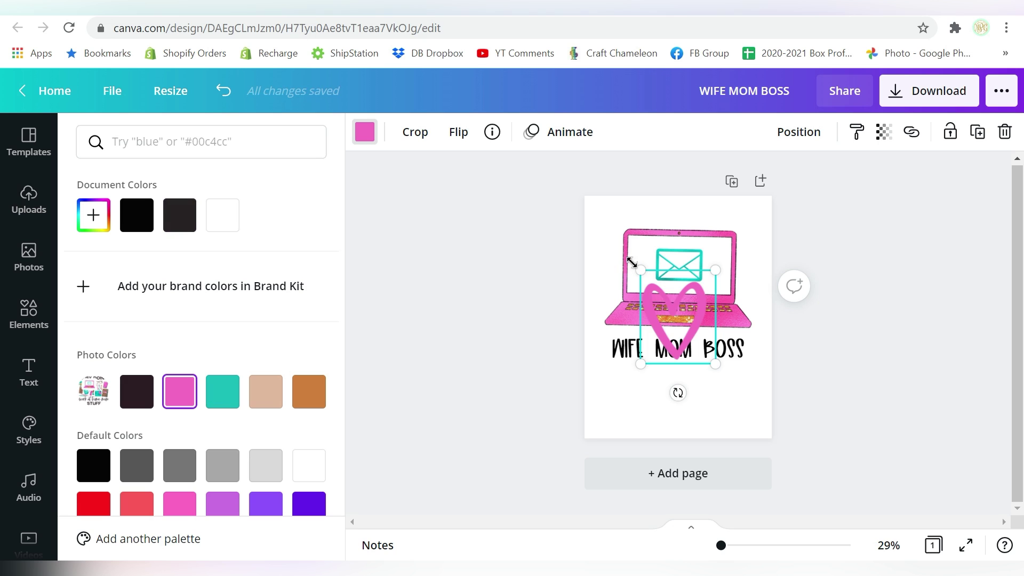
left_click_drag(631, 263, 675, 317)
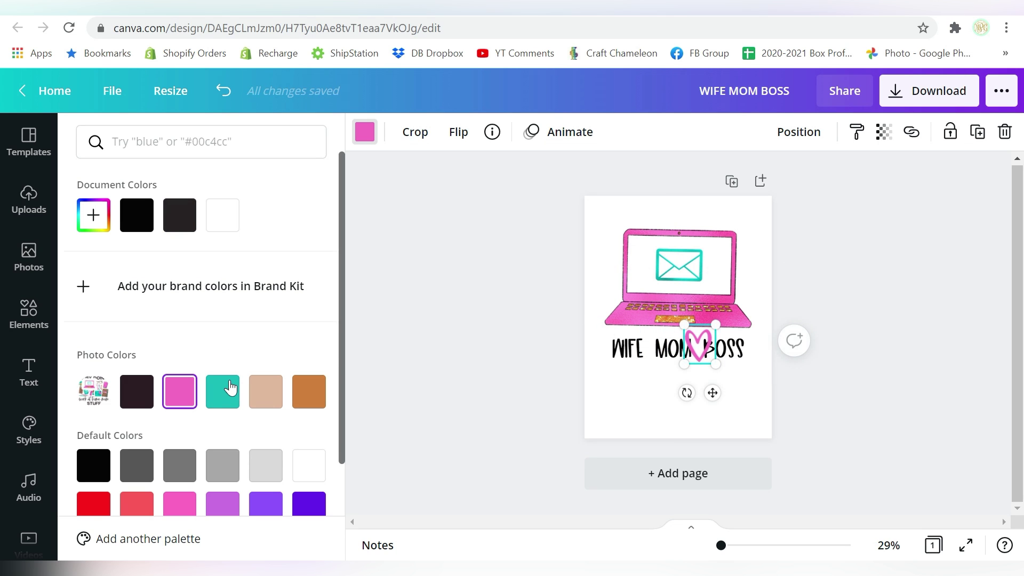
left_click(231, 387)
left_click_drag(700, 364, 658, 367)
left_click_drag(673, 327, 657, 345)
Step: Widen the word gaps, place teal hearts between WIFE, MOM and BOSS, and group them with the text
left_click_drag(723, 547, 737, 545)
double_click(609, 421)
key("Right")
key("Right")
key("Right")
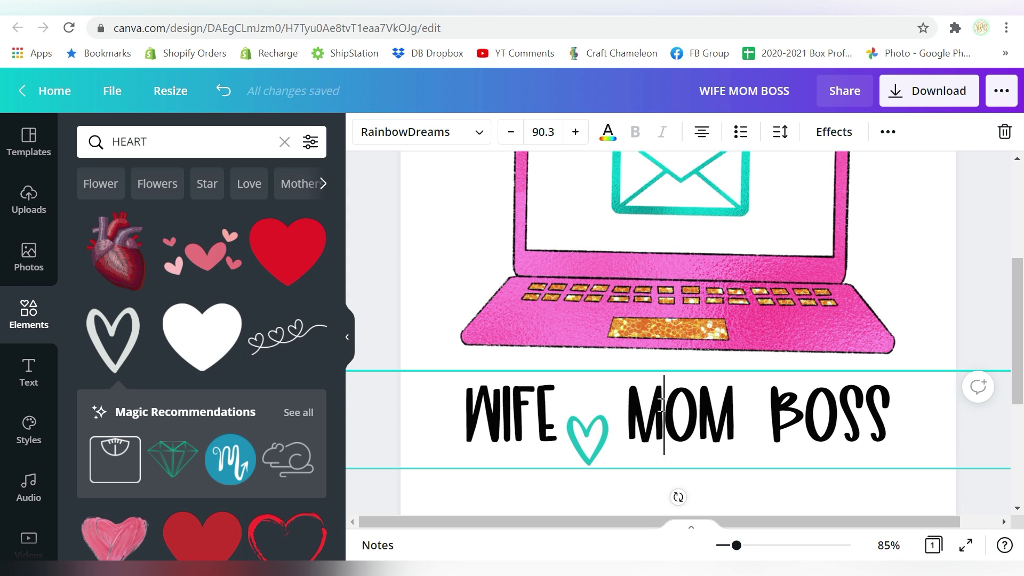
left_click(517, 496)
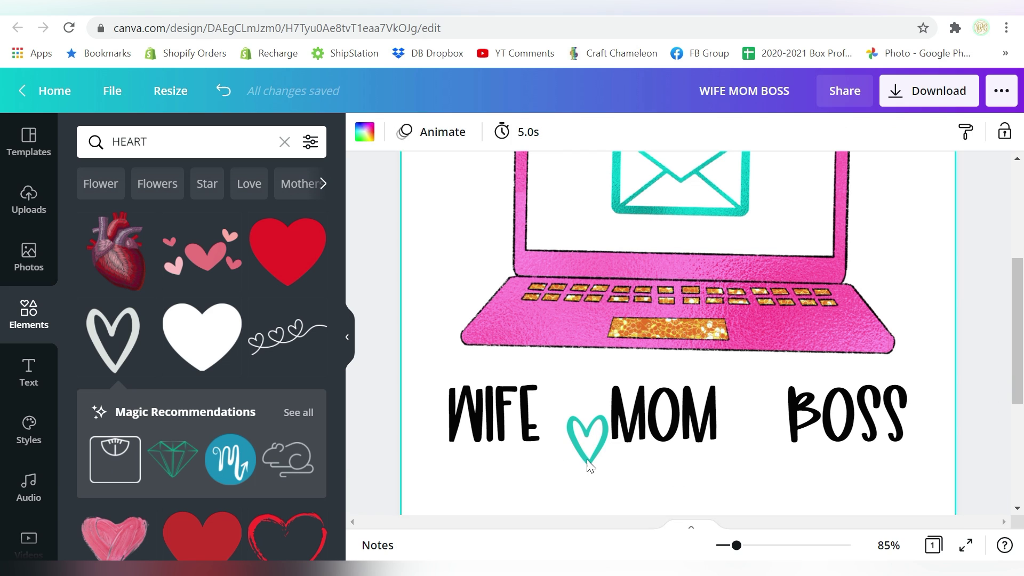
left_click_drag(576, 451, 736, 424)
left_click(596, 468)
left_click_drag(736, 545, 720, 545)
left_click(885, 133)
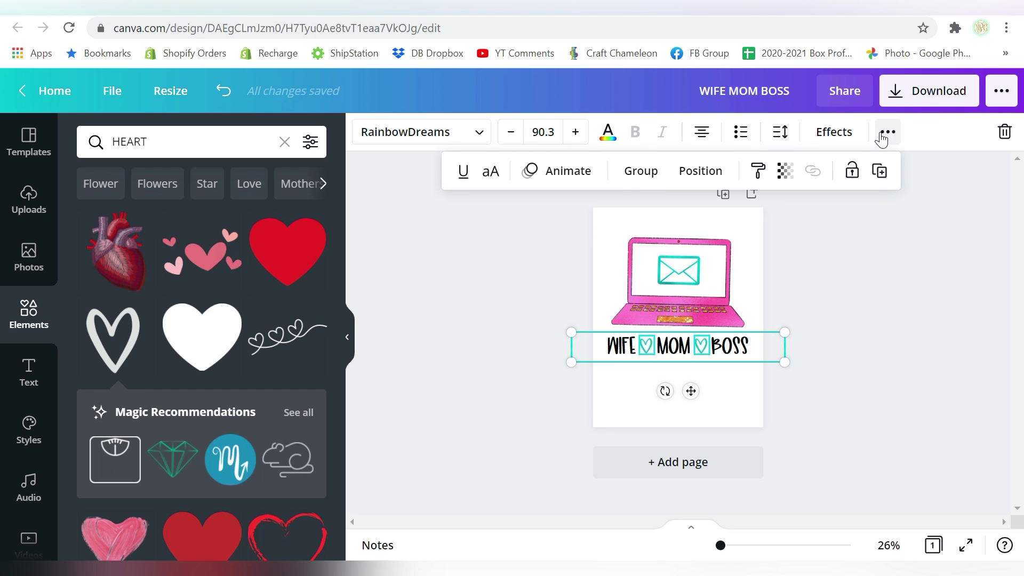
left_click(641, 169)
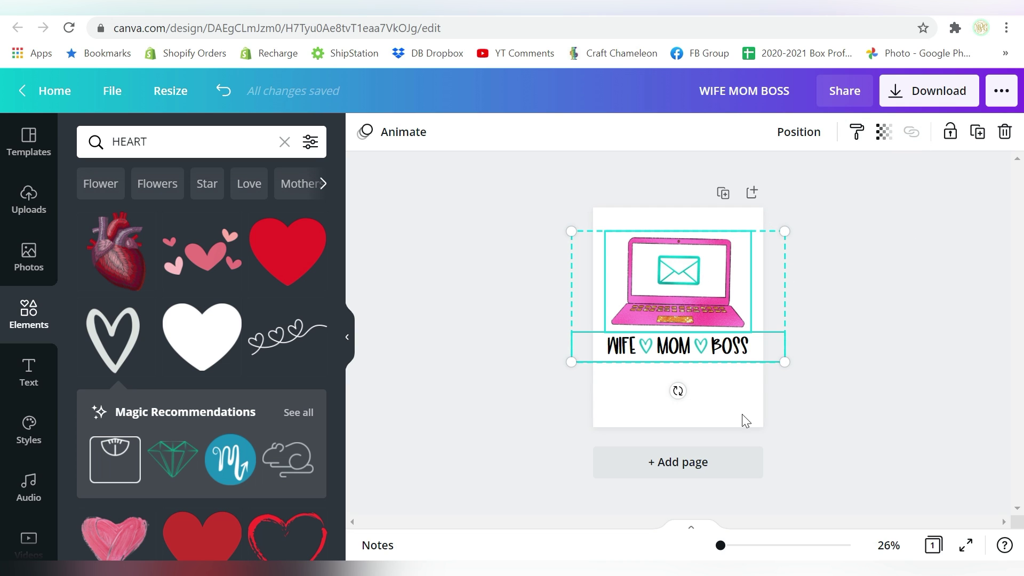
Step: Ungroup the hearts from the WIFE MOM BOSS text
left_click(709, 411)
left_click(677, 288)
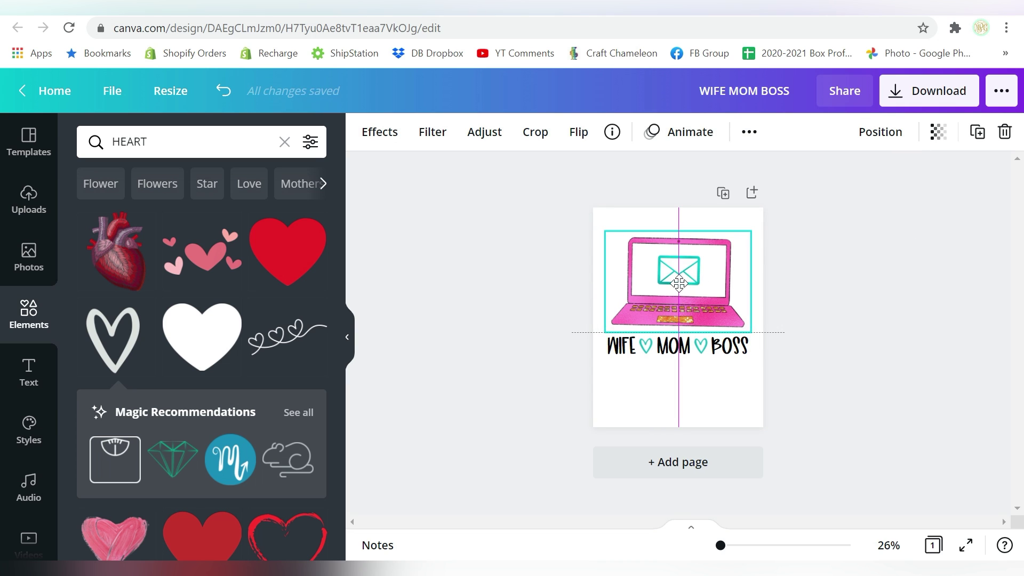
left_click_drag(663, 358, 663, 358)
left_click(654, 233, "shift")
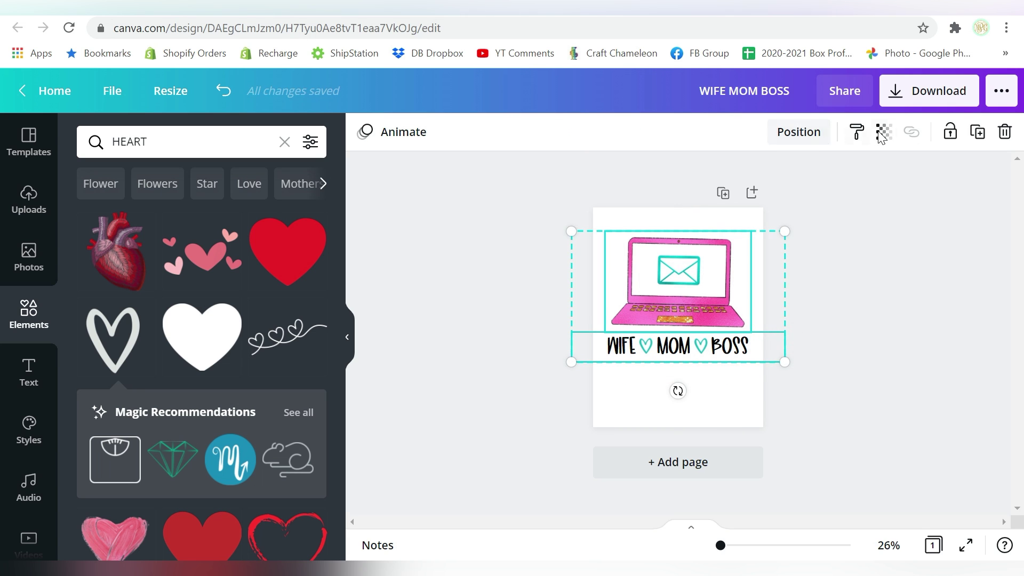
left_click(850, 222)
left_click(678, 347)
left_click(887, 131)
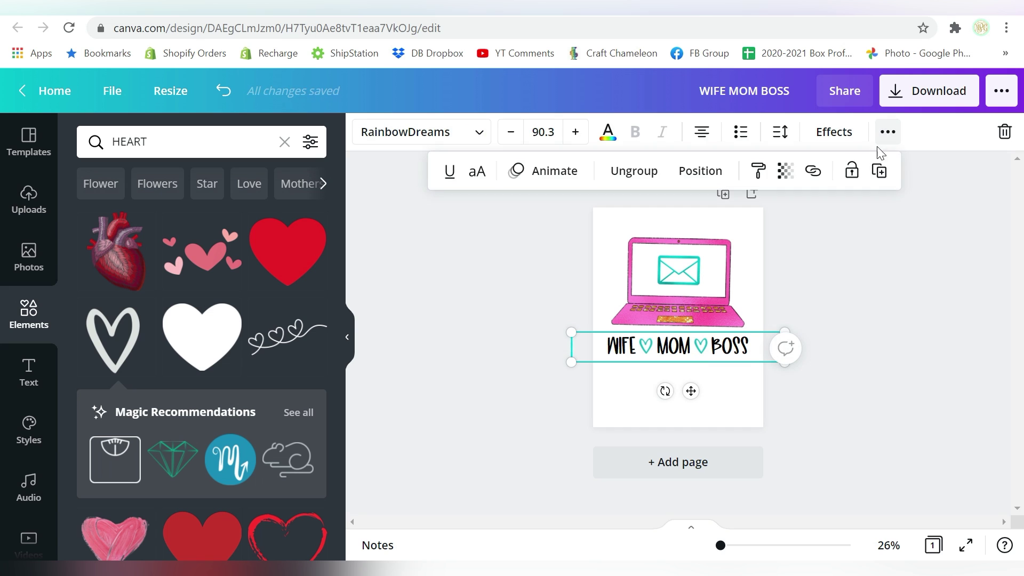
left_click(638, 169)
Step: Group the caption with the laptop and move the group up the page
left_click(675, 277, "shift")
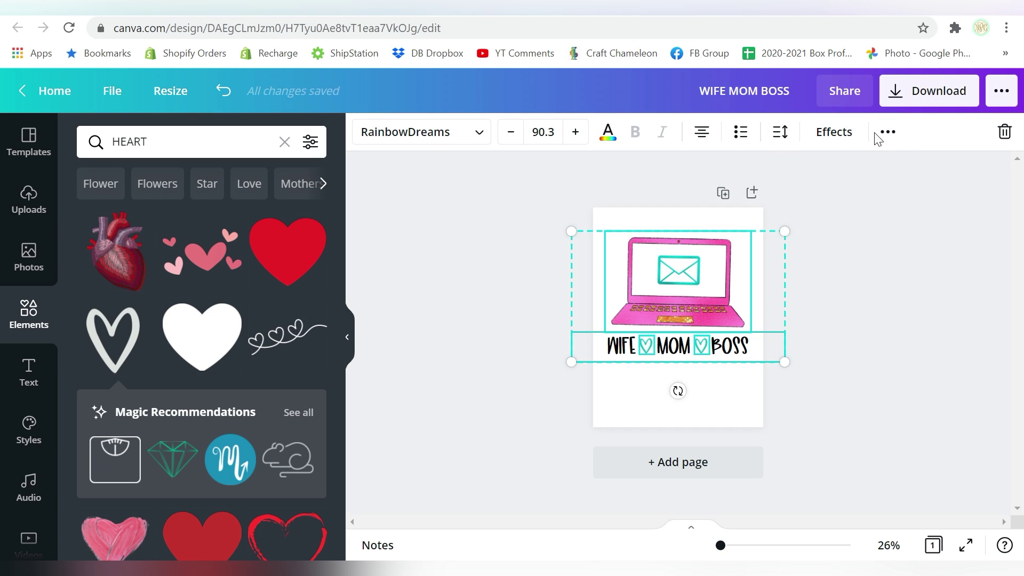
left_click(886, 134)
left_click(667, 170)
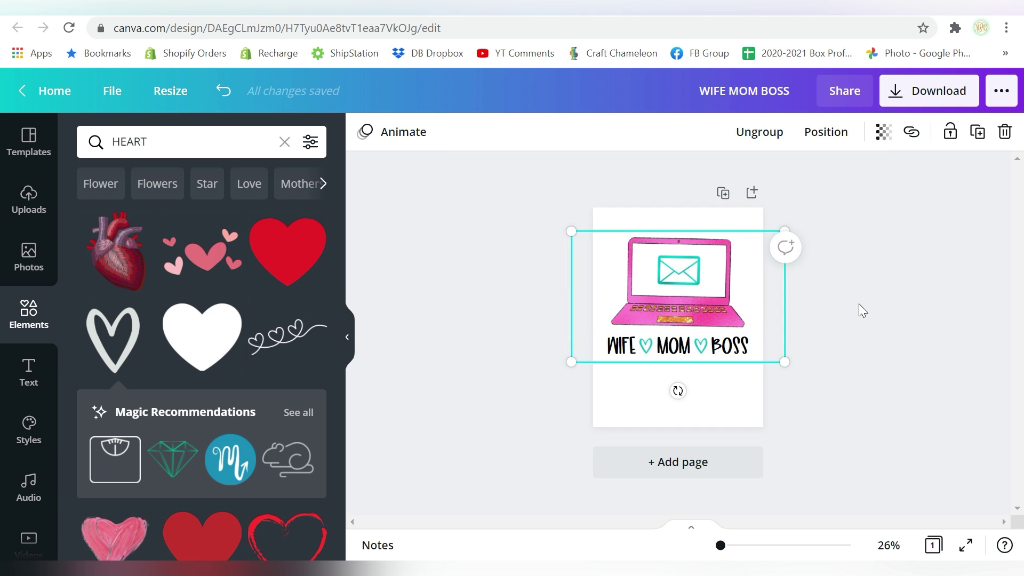
left_click_drag(684, 316, 681, 297)
key("Escape")
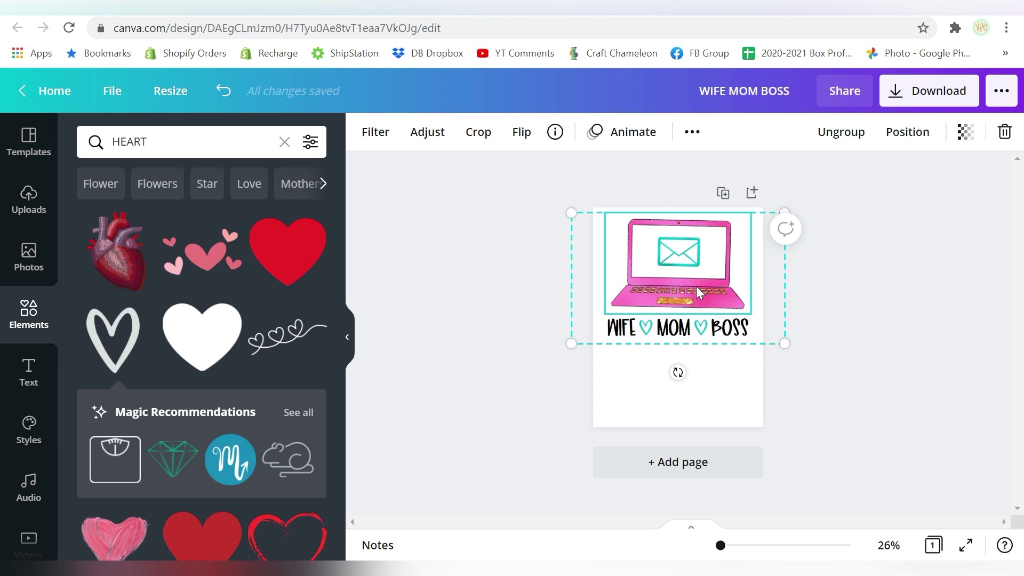
Step: Download the design as a PNG at size 1 (1545 × 2000 px) and dismiss the saved message
left_click(898, 214)
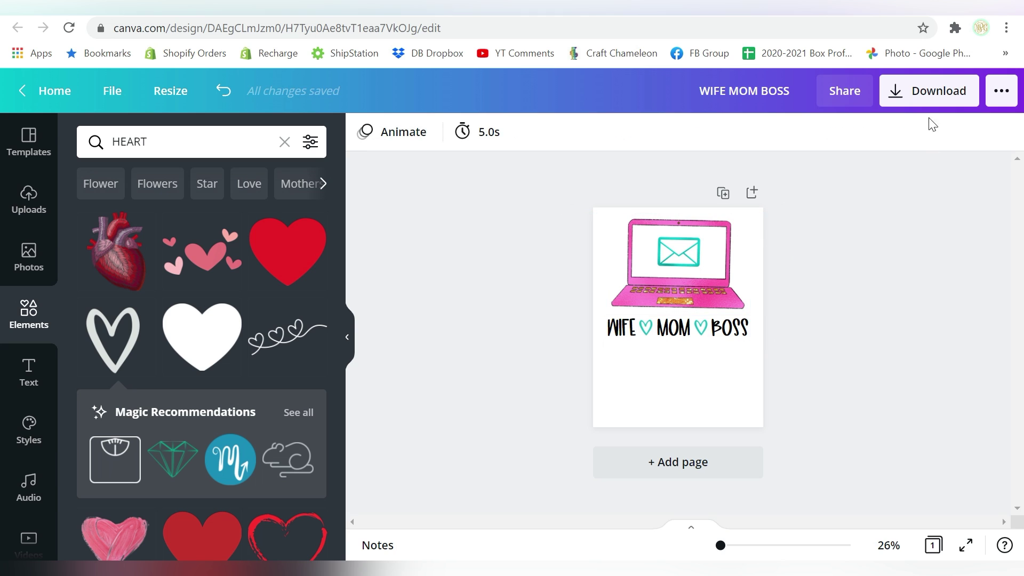
left_click(925, 95)
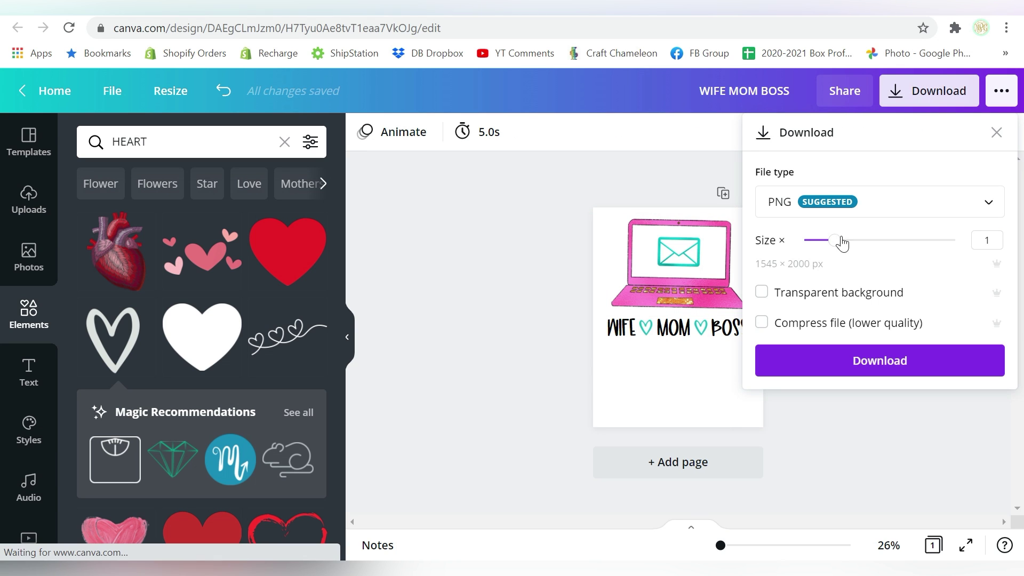
left_click_drag(835, 247, 899, 254)
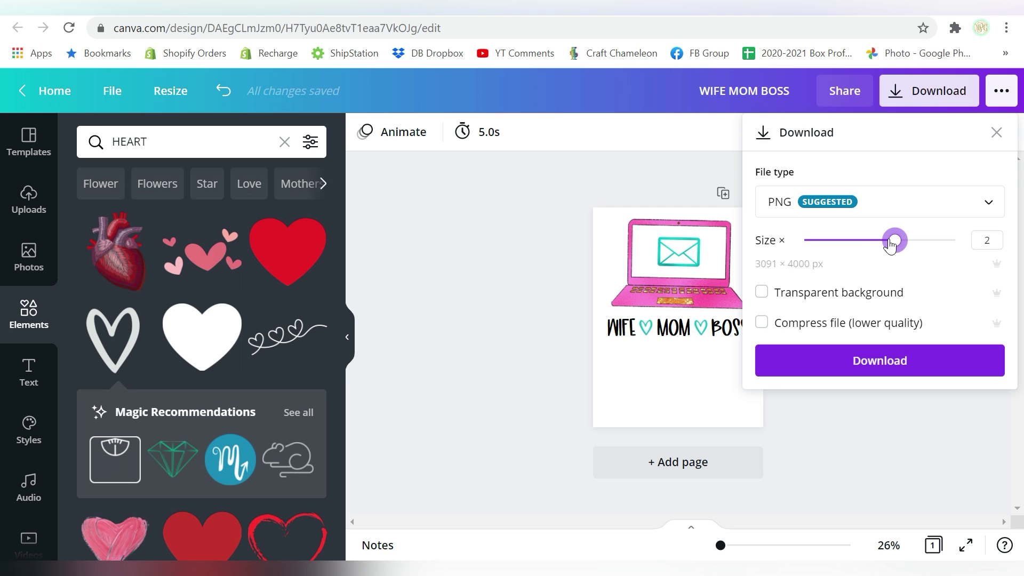
left_click(830, 212)
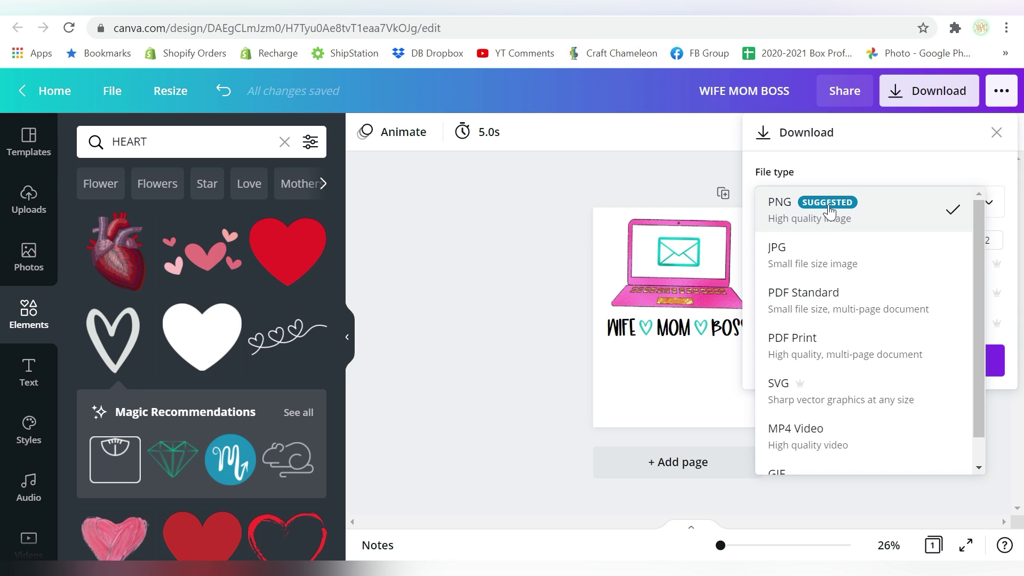
left_click(831, 222)
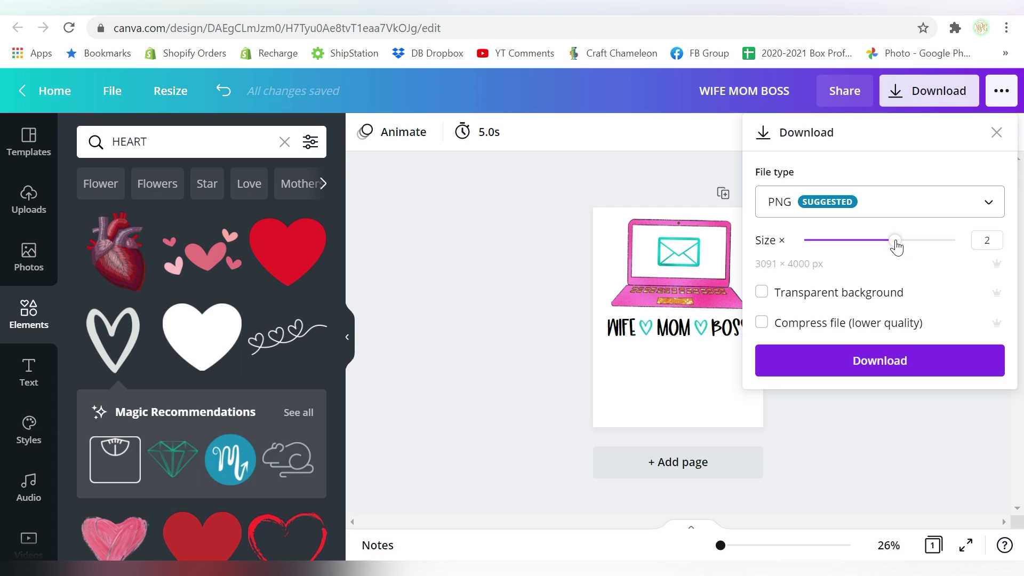
left_click_drag(896, 246, 843, 248)
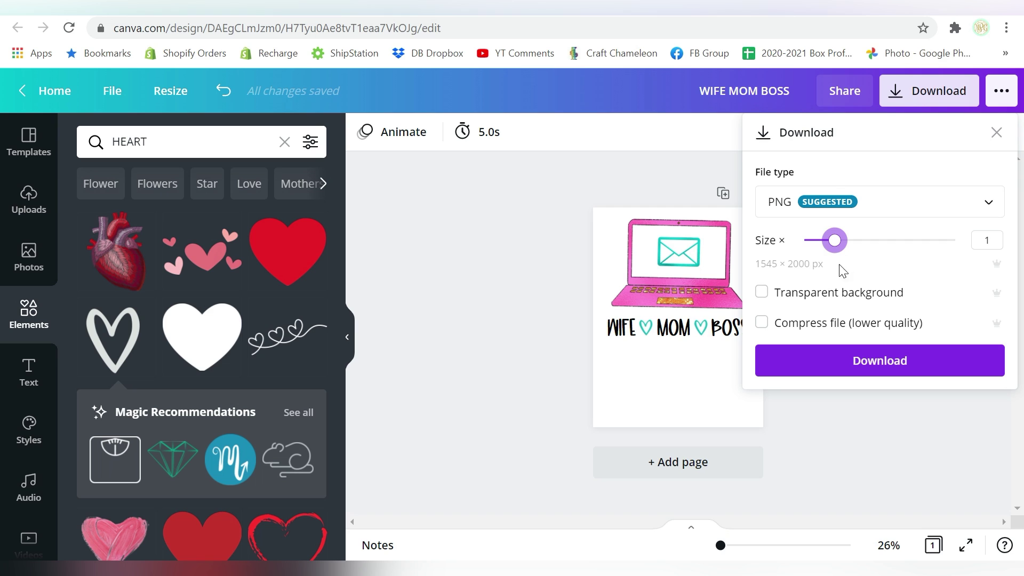
left_click(868, 366)
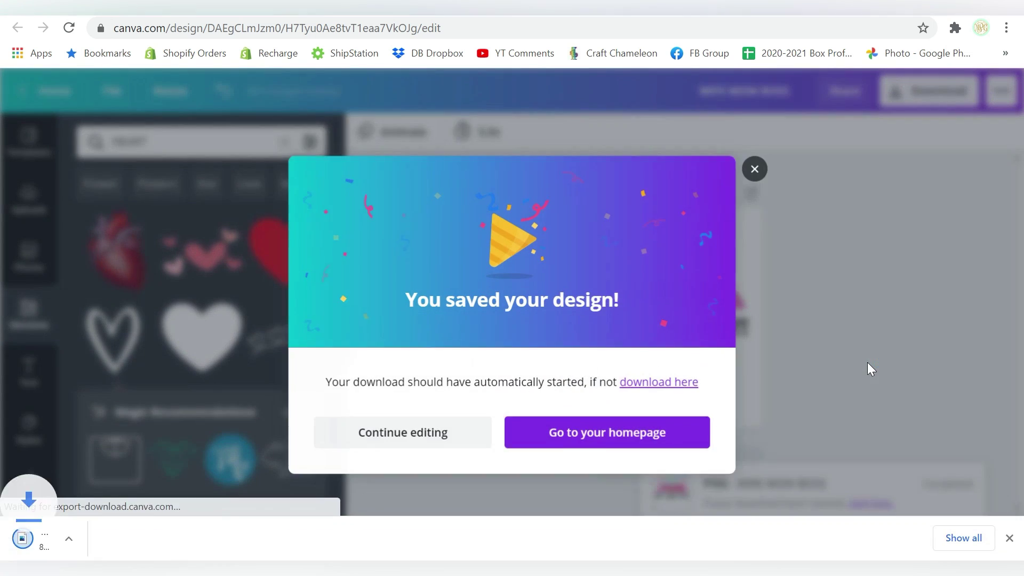
left_click(756, 145)
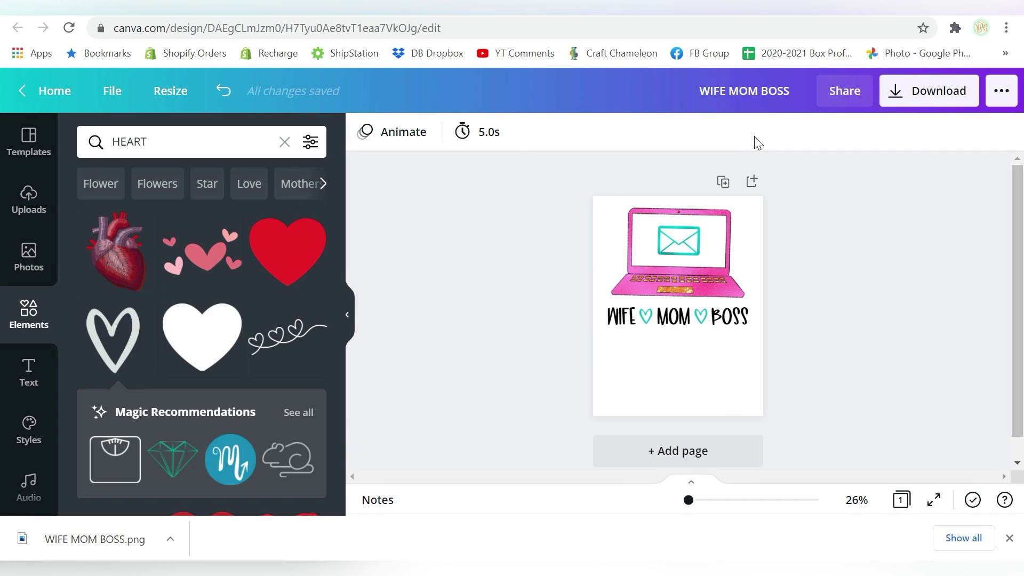
Step: Switch to the Sawgrass site and open the CreativeStudio design editor
key("ctrl+Tab")
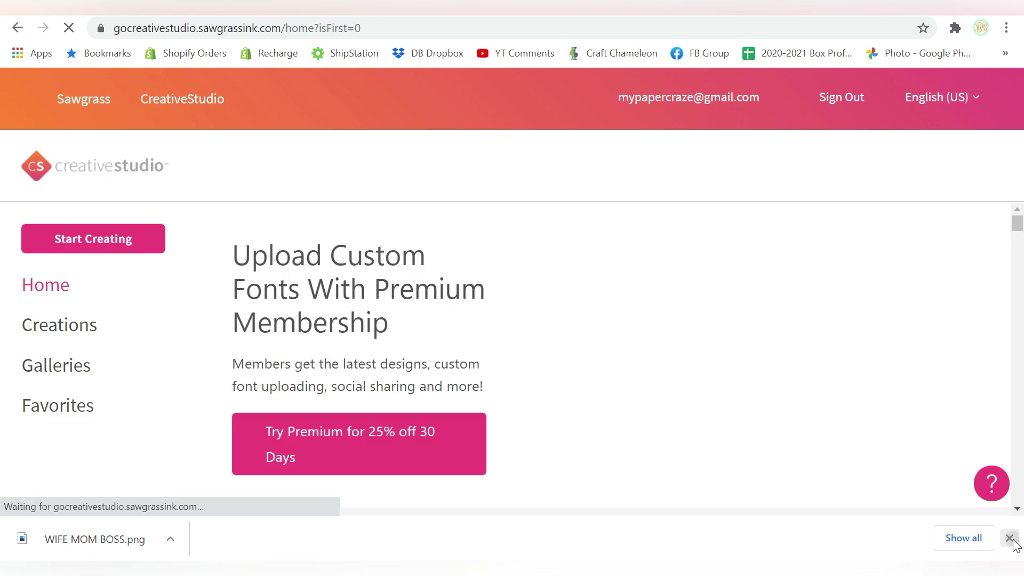
left_click(1010, 538)
left_click(75, 239)
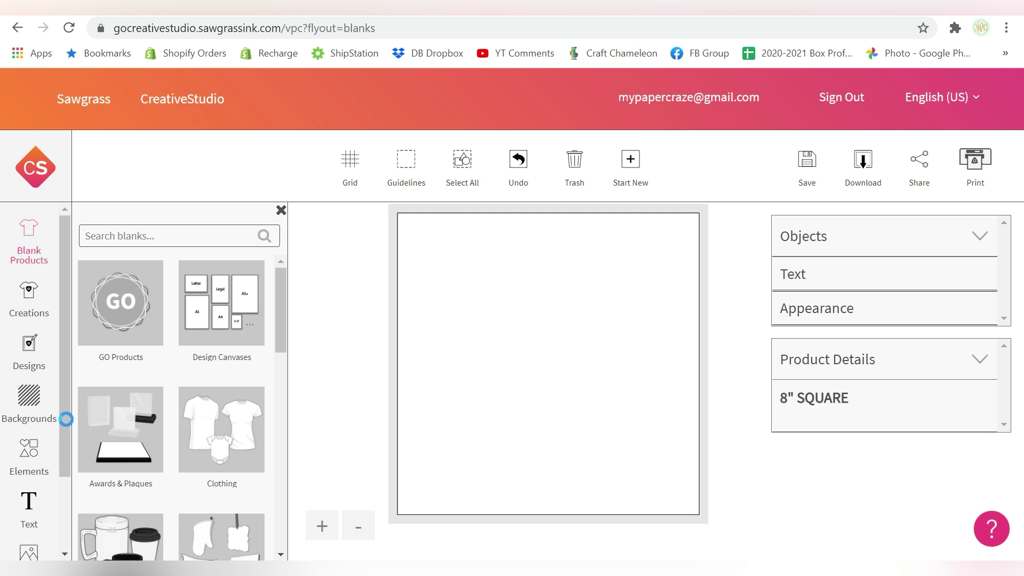
scroll(32, 496, "down", 3)
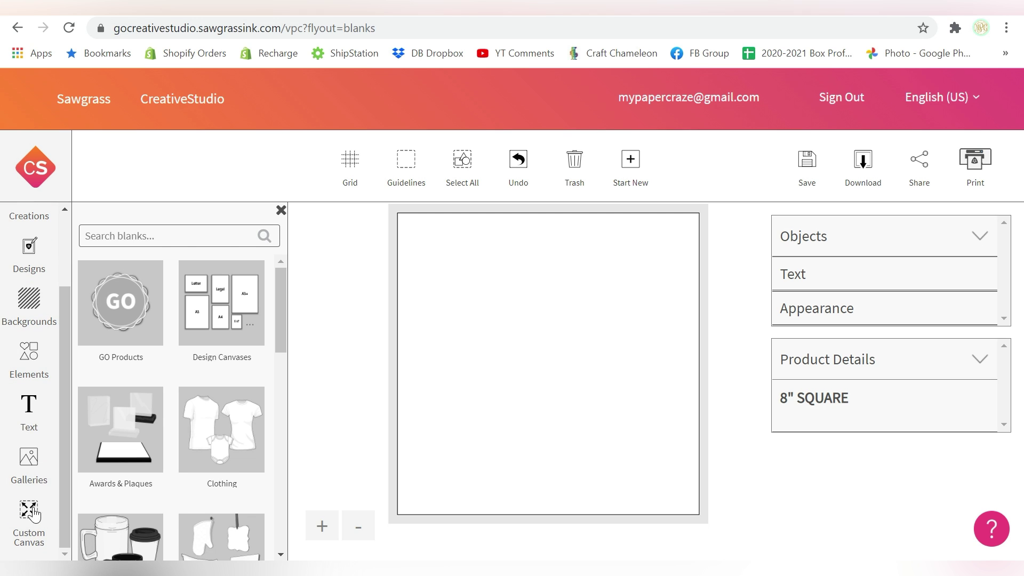
Step: Create a custom canvas in inches, 8.5 wide by 11 tall
left_click(32, 512)
left_click(197, 283)
left_click(197, 324)
left_click(182, 375)
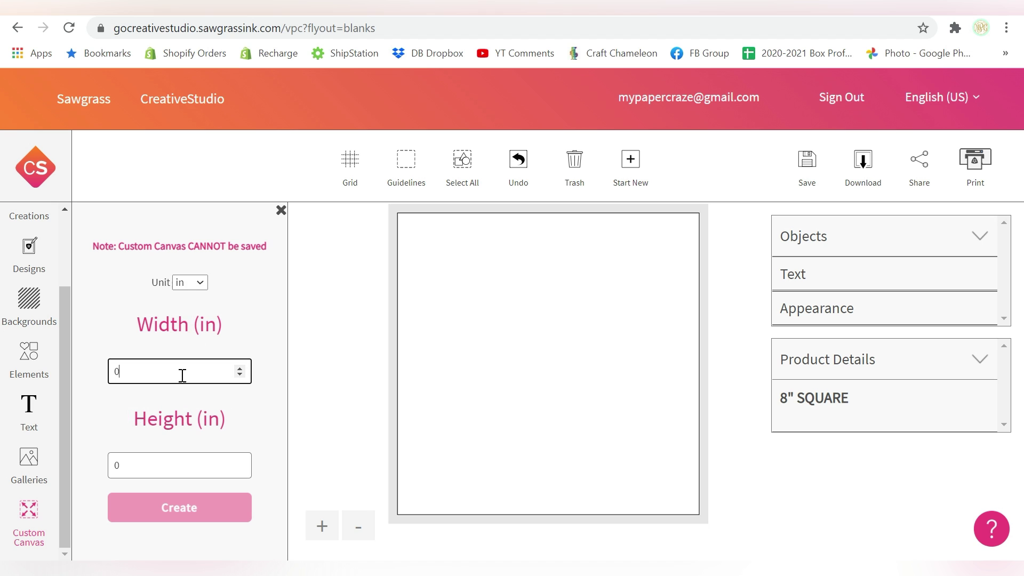
left_click(119, 455)
type("11")
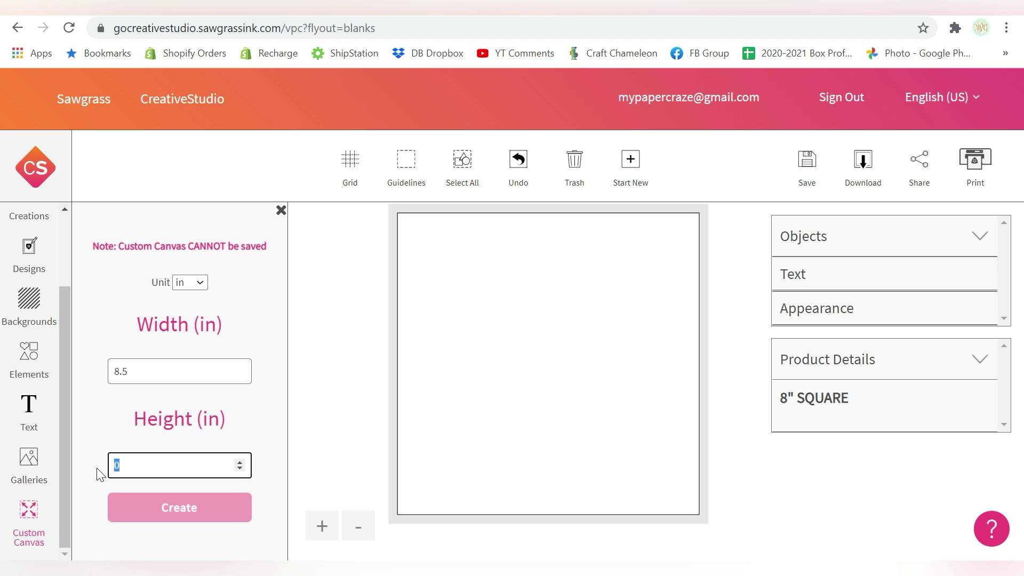
left_click(146, 500)
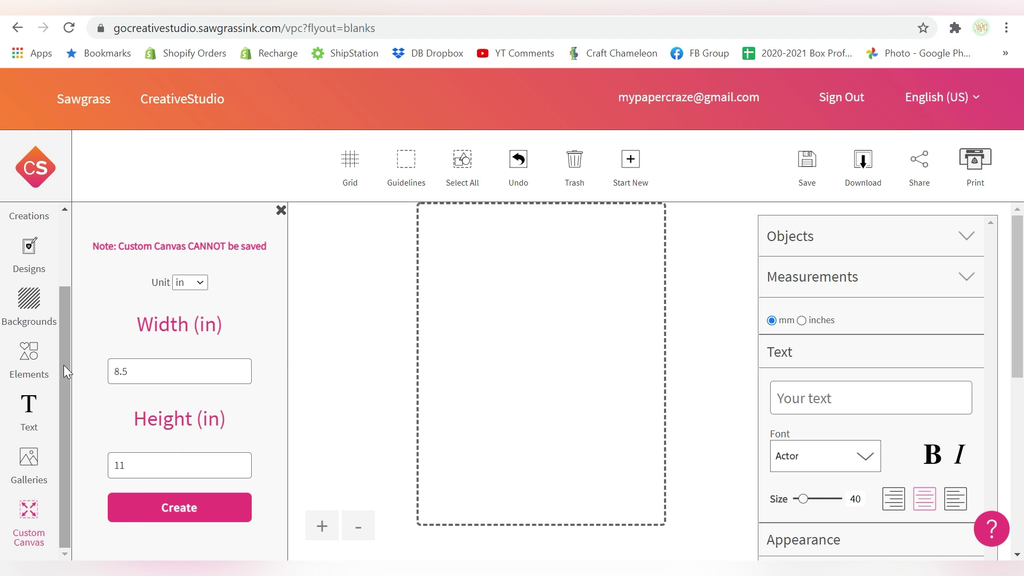
Step: Upload WIFE MOM BOSS.png from Downloads into the My Images gallery and save it
left_click(33, 467)
left_click(208, 299)
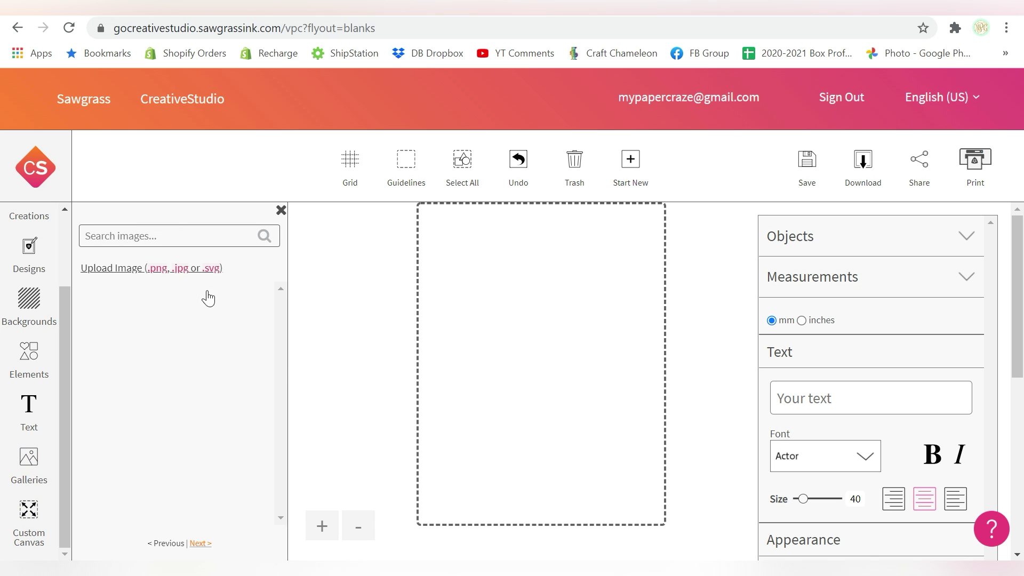
left_click(160, 270)
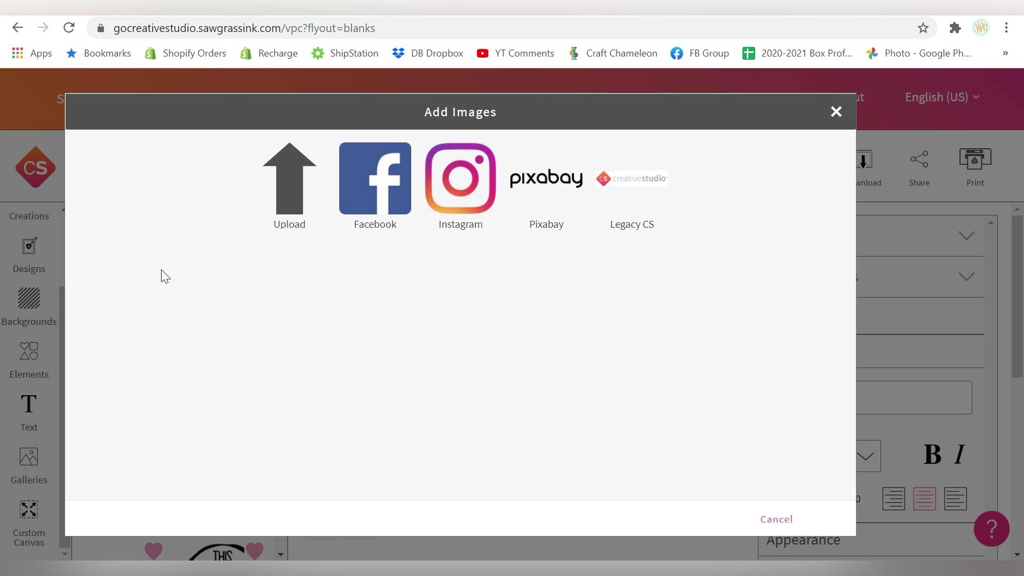
left_click(295, 196)
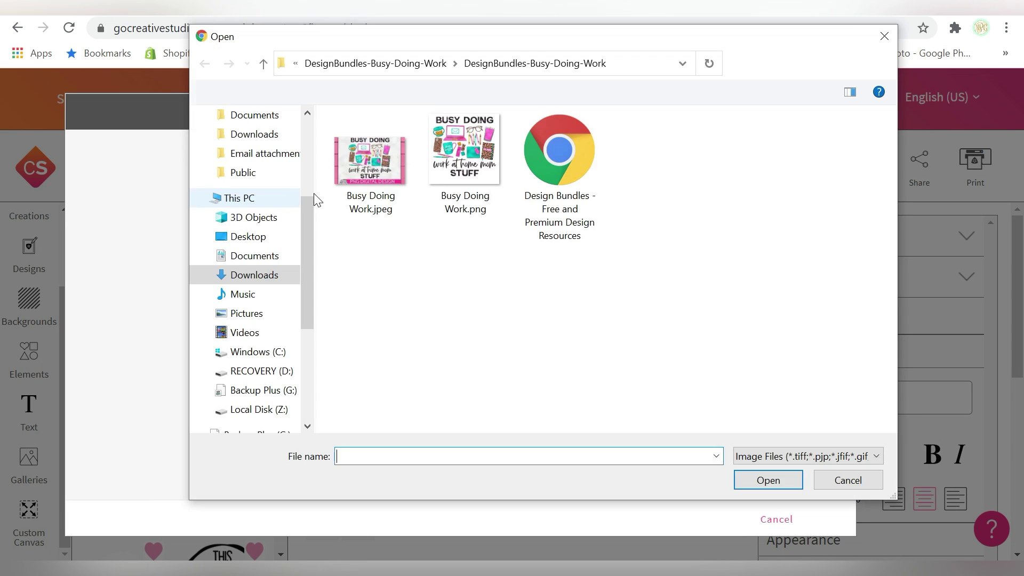
left_click(263, 279)
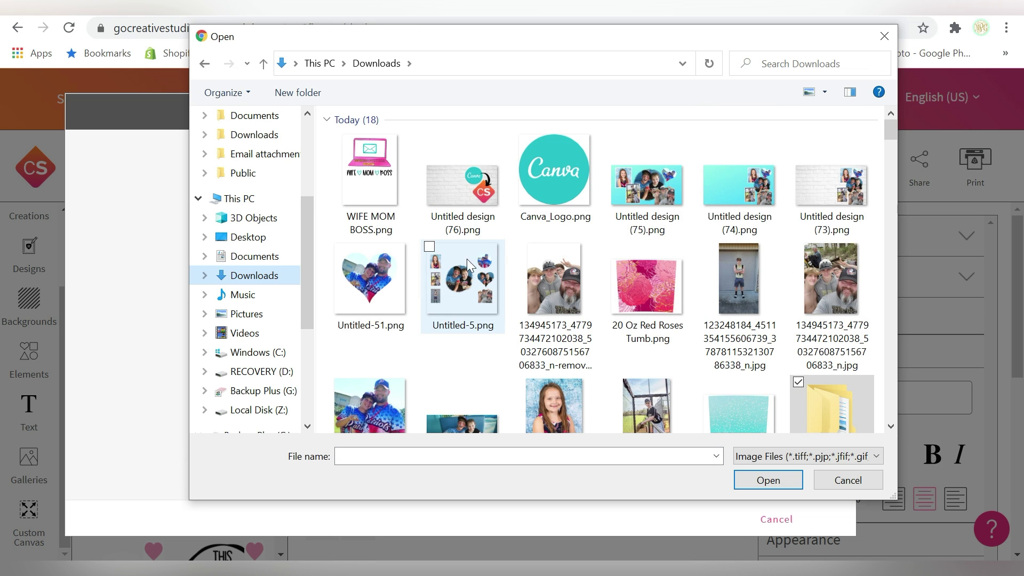
left_click(396, 191)
left_click(762, 476)
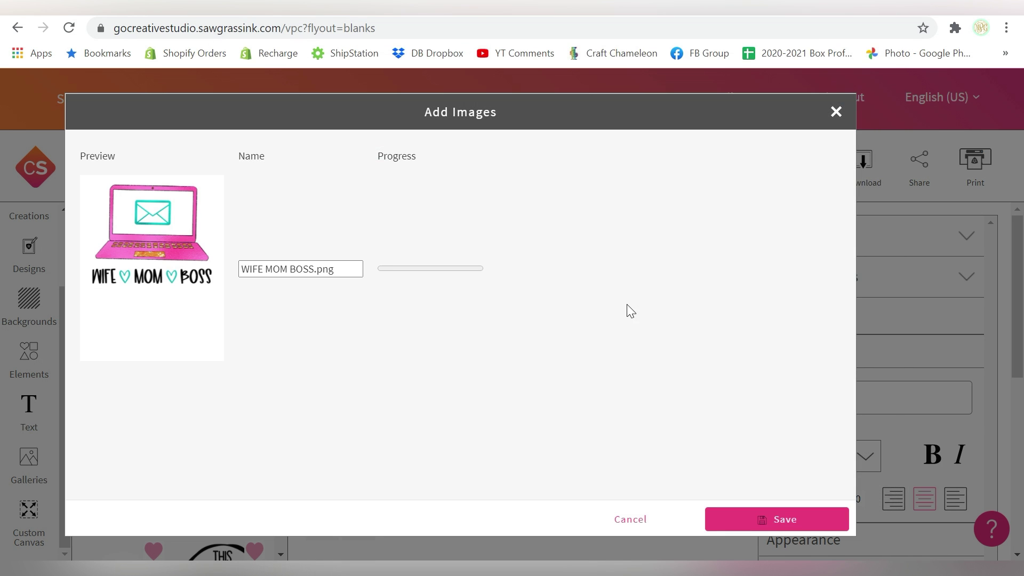
left_click(762, 518)
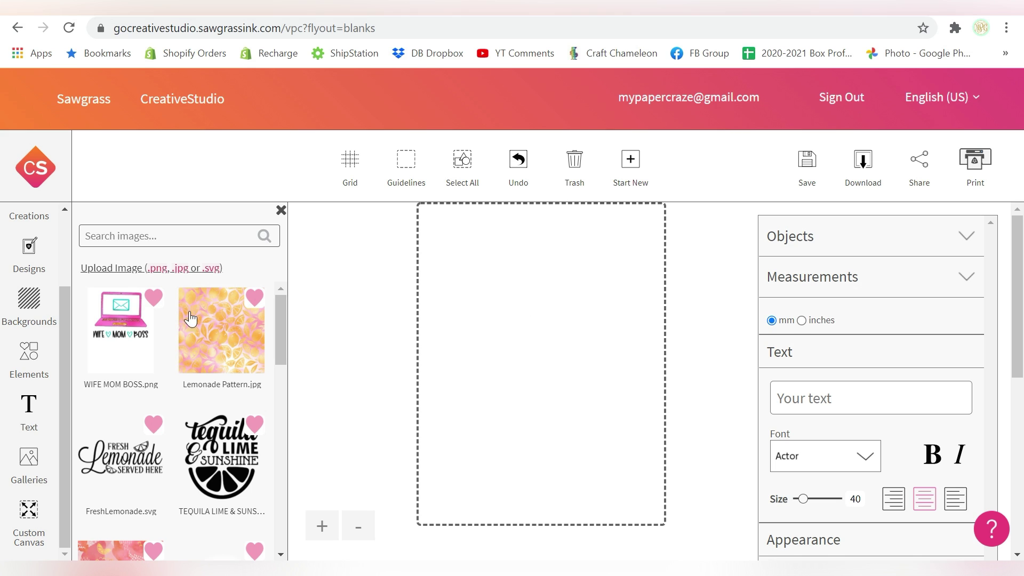
Step: Place WIFE MOM BOSS.png on the canvas, enlarge it to 217 × 281 mm, and return to Canva
left_click(140, 327)
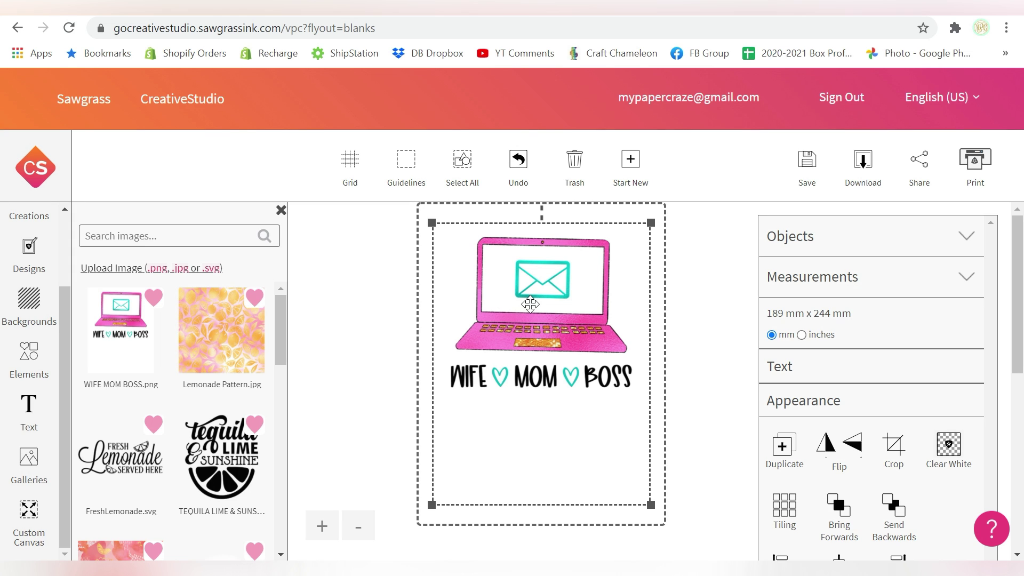
left_click_drag(432, 223, 410, 208)
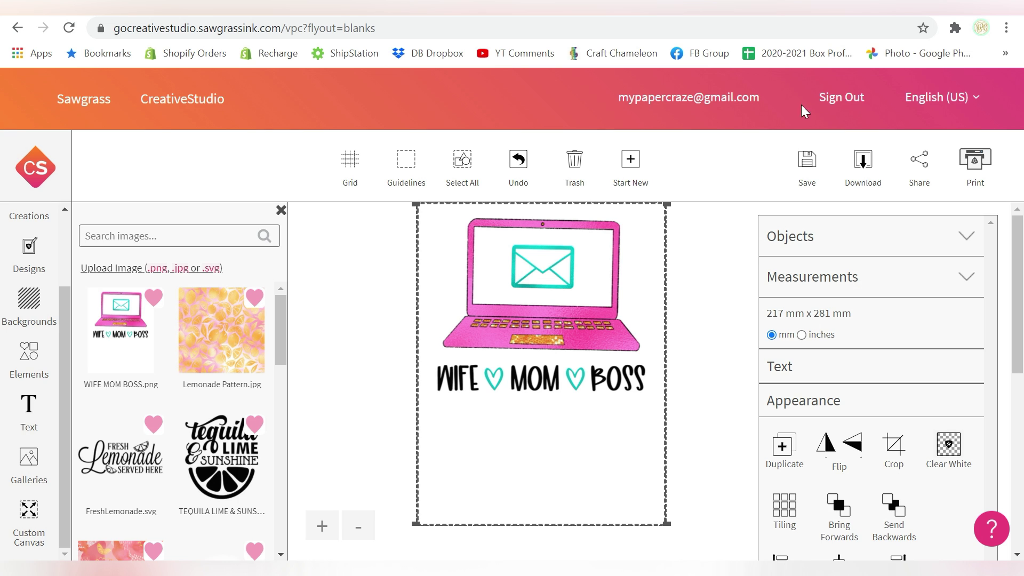
left_click(964, 18)
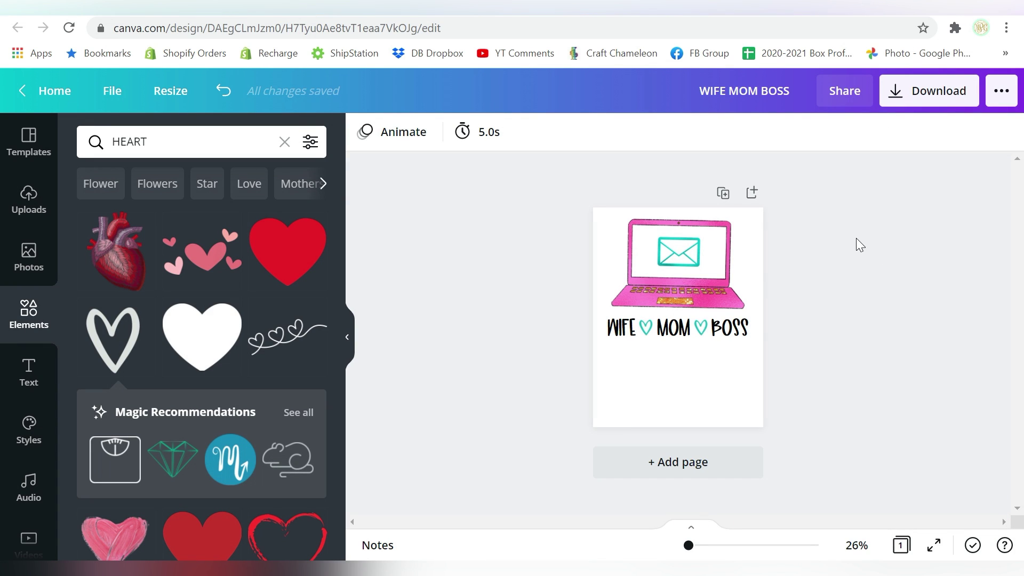
Step: Shrink the laptop graphic to about 5.9 × 3.6 and move it to the page's top-left corner
left_click(692, 288)
left_click_drag(783, 341, 691, 282)
left_click_drag(634, 251, 657, 245)
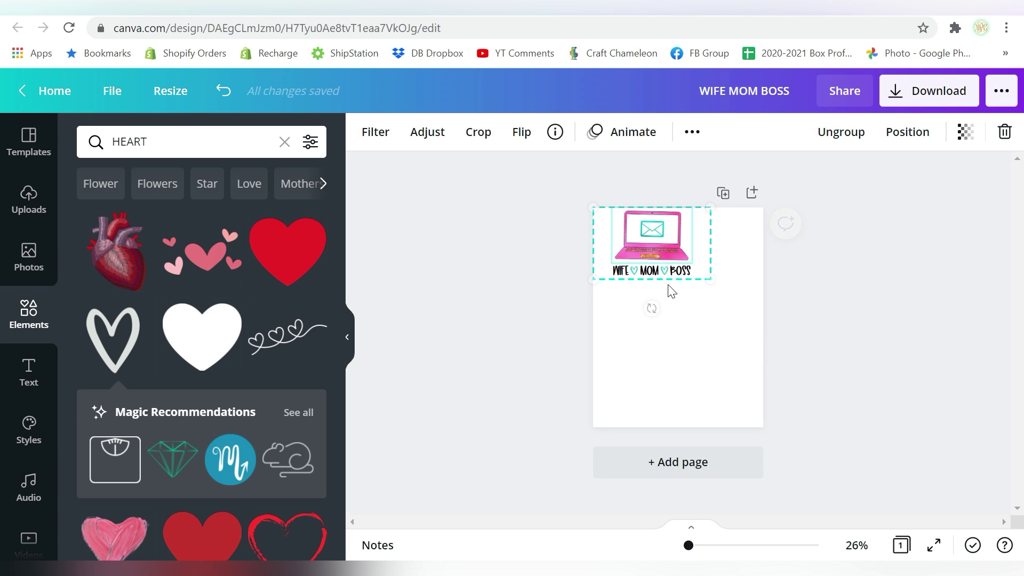
Step: Upload teal leopard print 9.jpg from the White & Teal Digital Paper folder
left_click(29, 202)
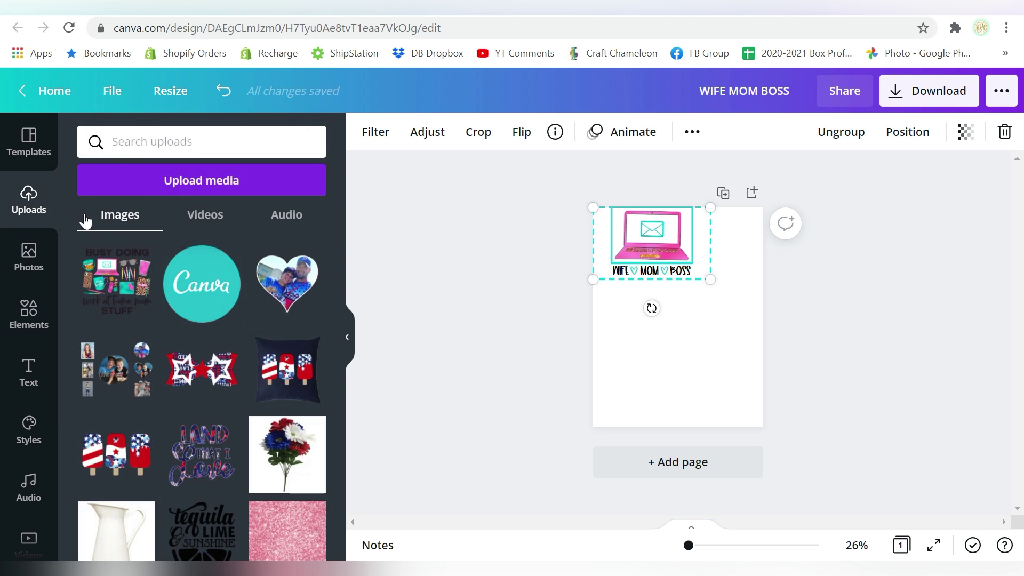
left_click(154, 182)
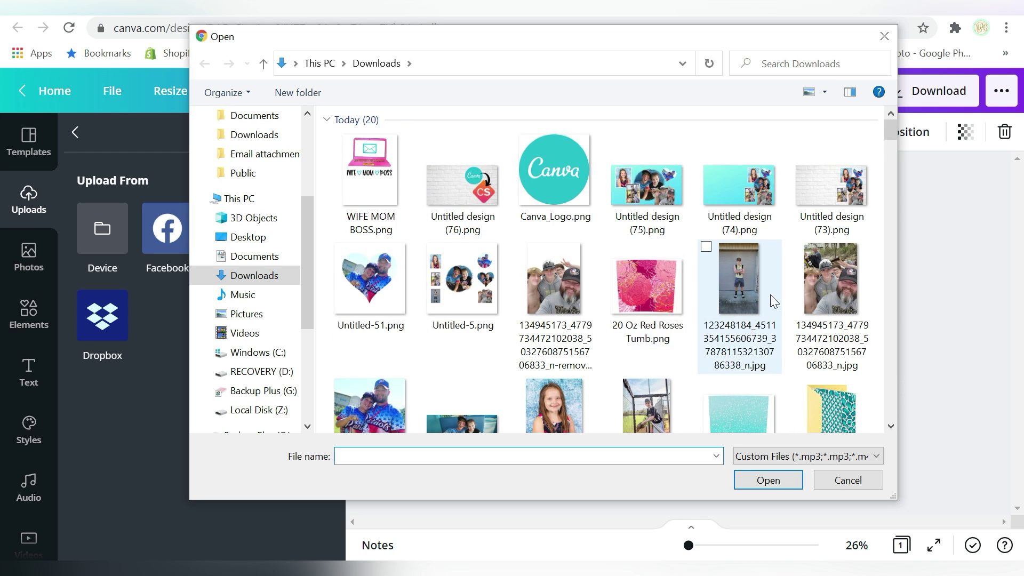
scroll(832, 320, "down", 1)
double_click(832, 355)
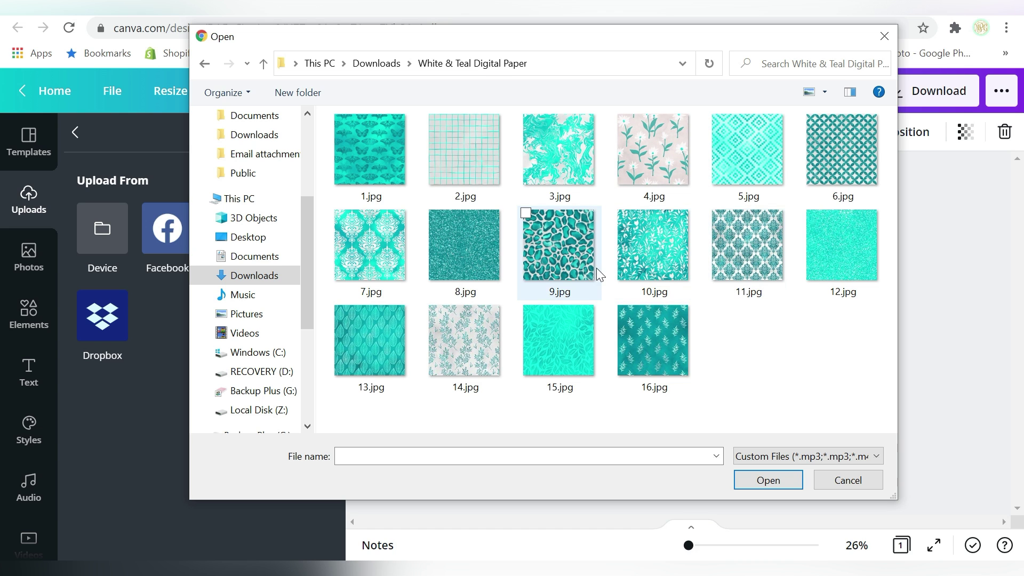
left_click(559, 248)
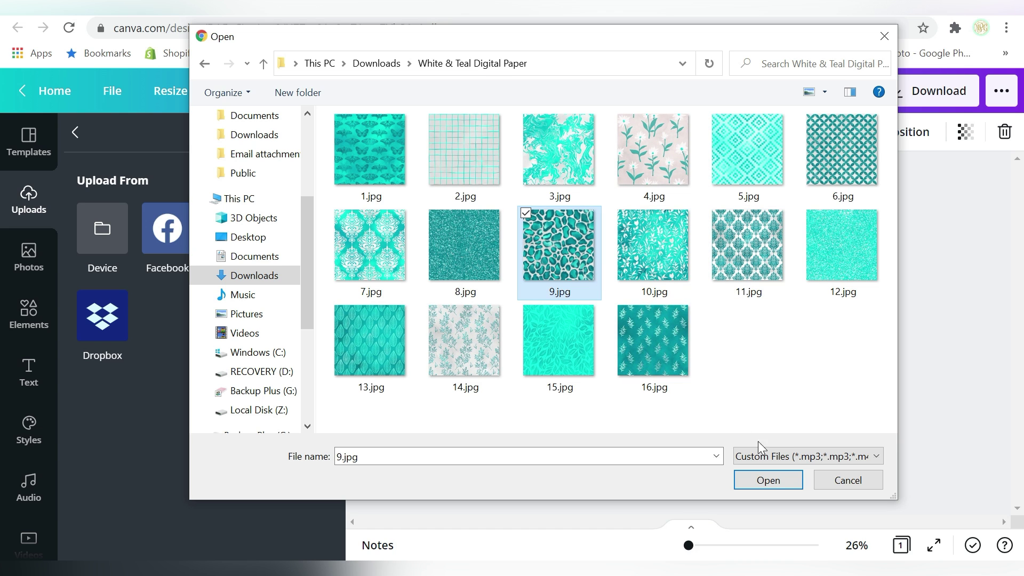
left_click(768, 480)
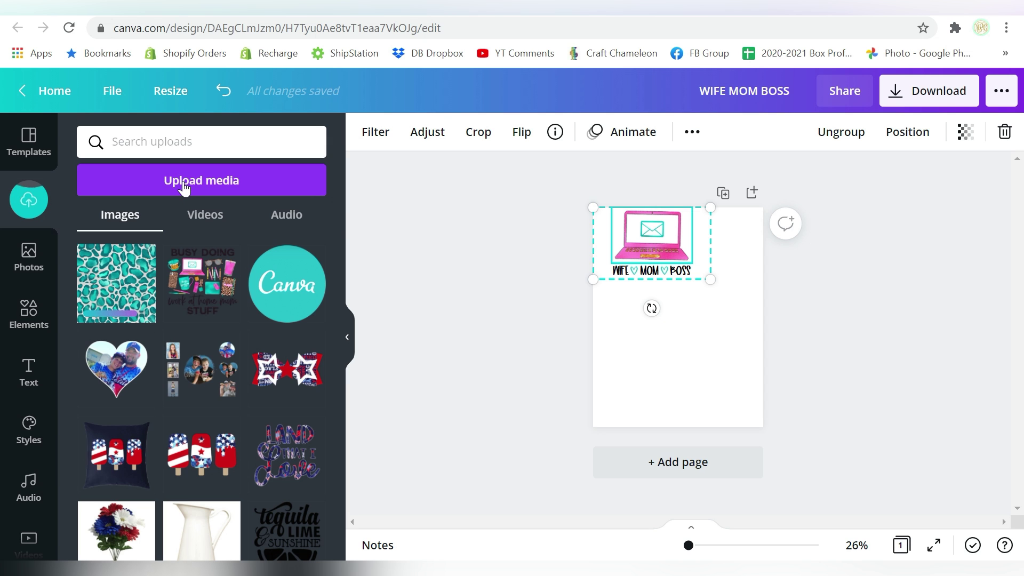
Step: Upload FB_bossvibes.svg from the BossVibes folder and add the teal leopard image to the page
left_click(183, 181)
left_click(113, 232)
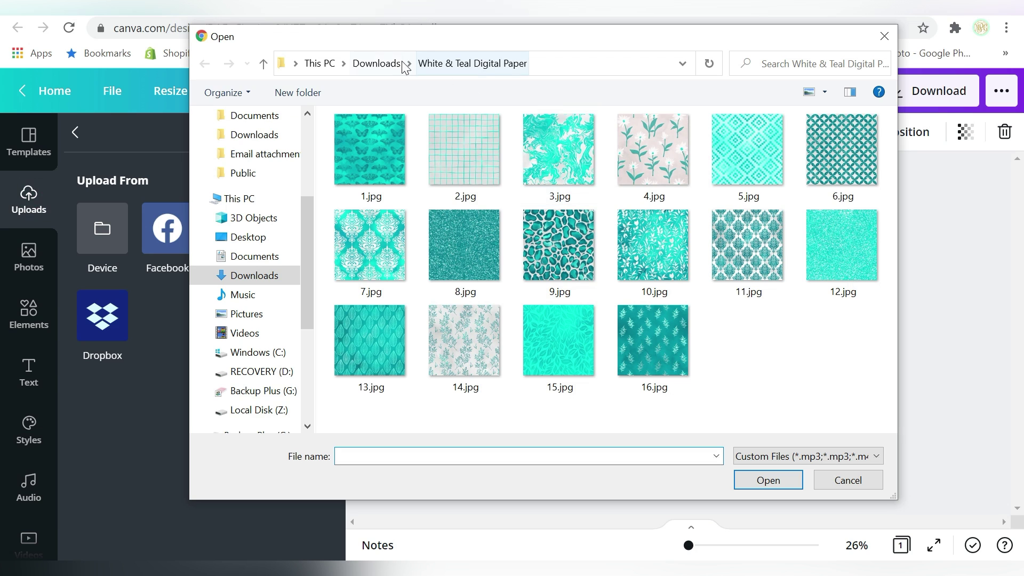
left_click(380, 63)
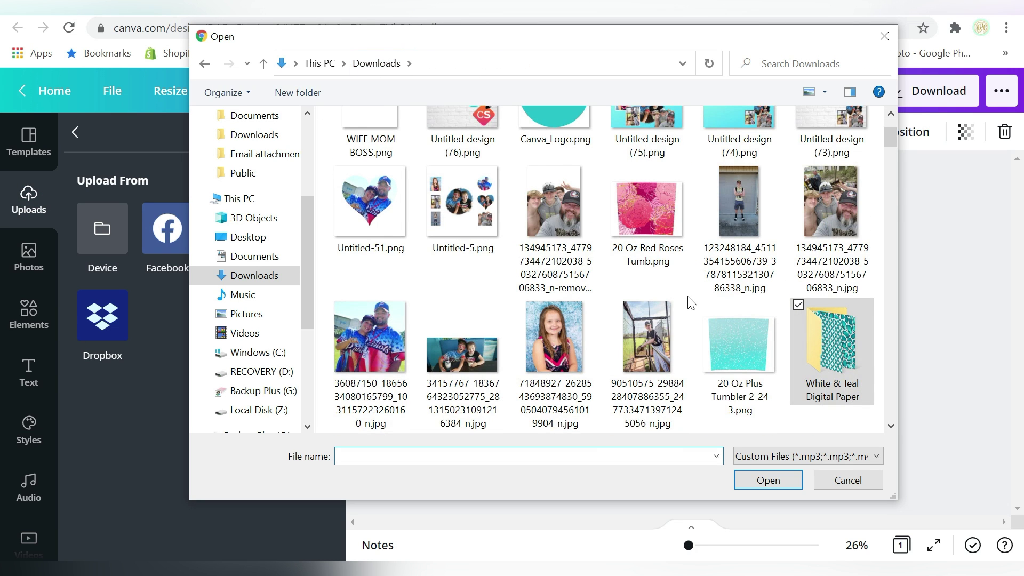
scroll(692, 303, "down", 3)
double_click(363, 341)
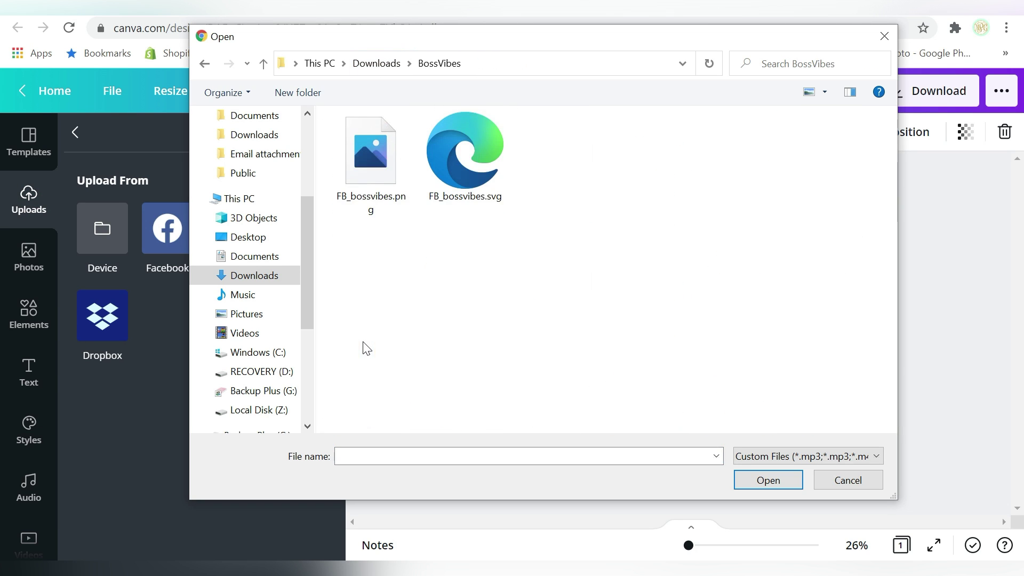
double_click(446, 156)
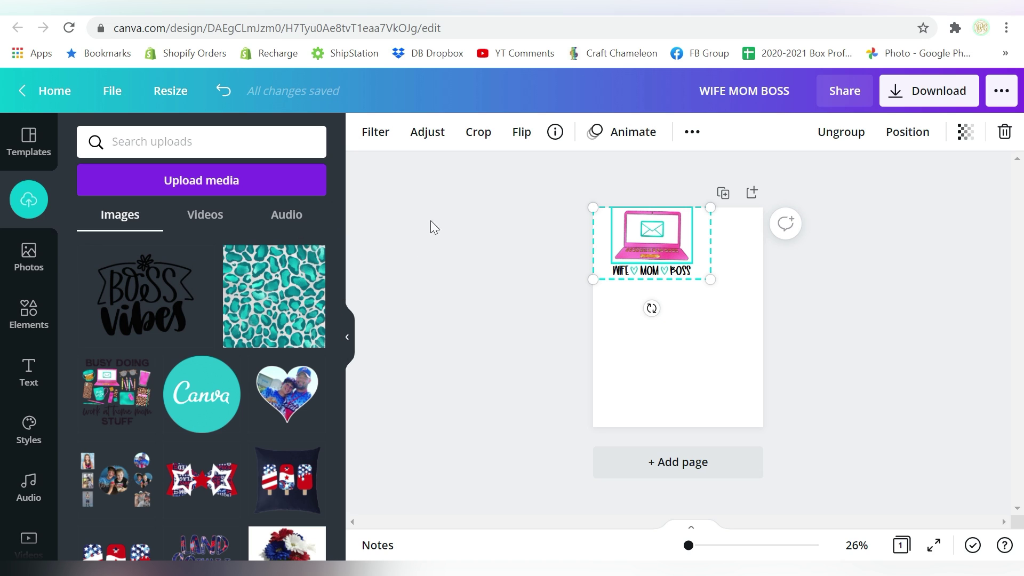
left_click(263, 292)
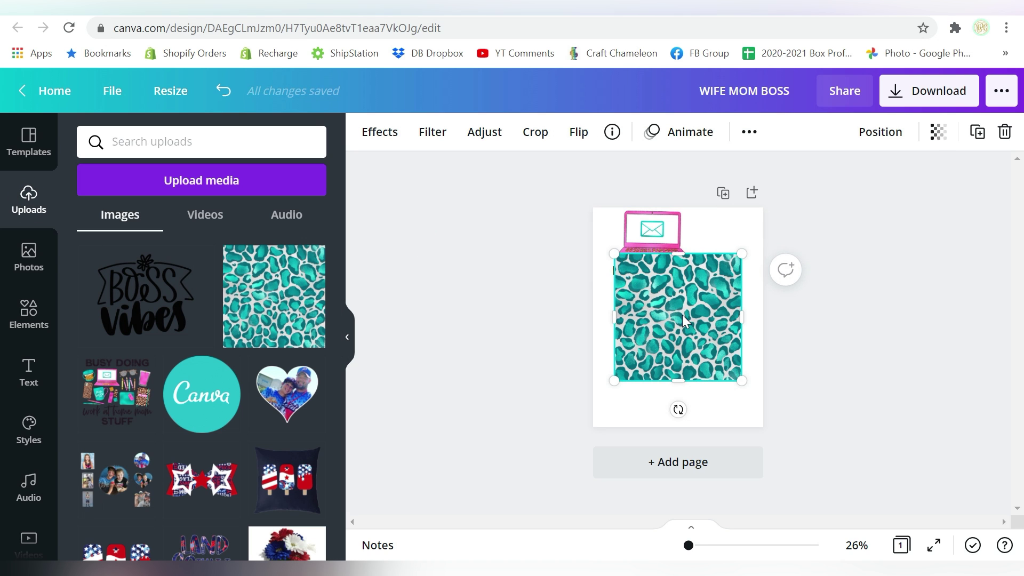
Step: Move the leopard image below the laptop graphic and shrink the WIFE MOM BOSS graphic
left_click_drag(681, 303, 681, 347)
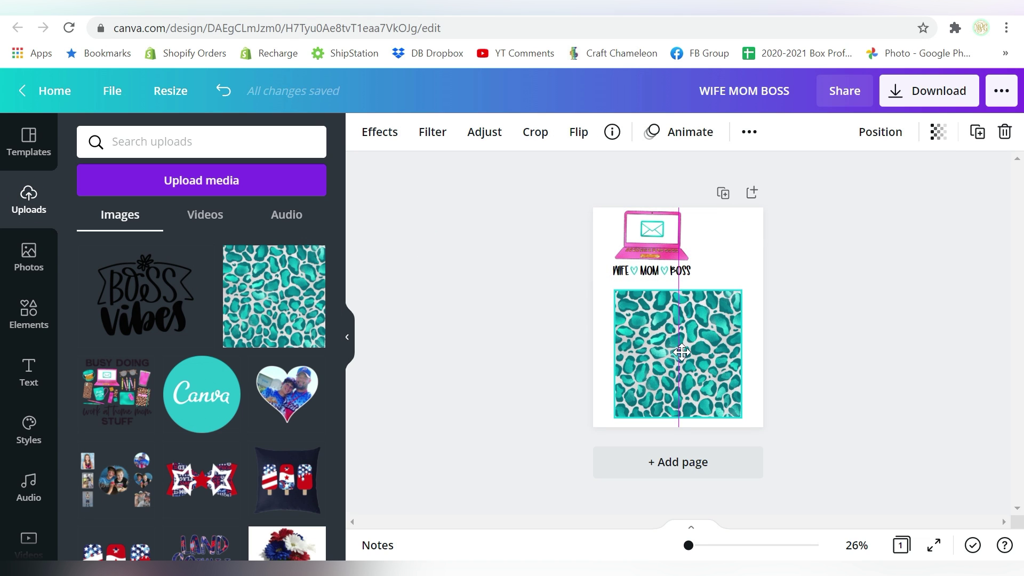
left_click(677, 271)
left_click_drag(711, 279, 651, 246)
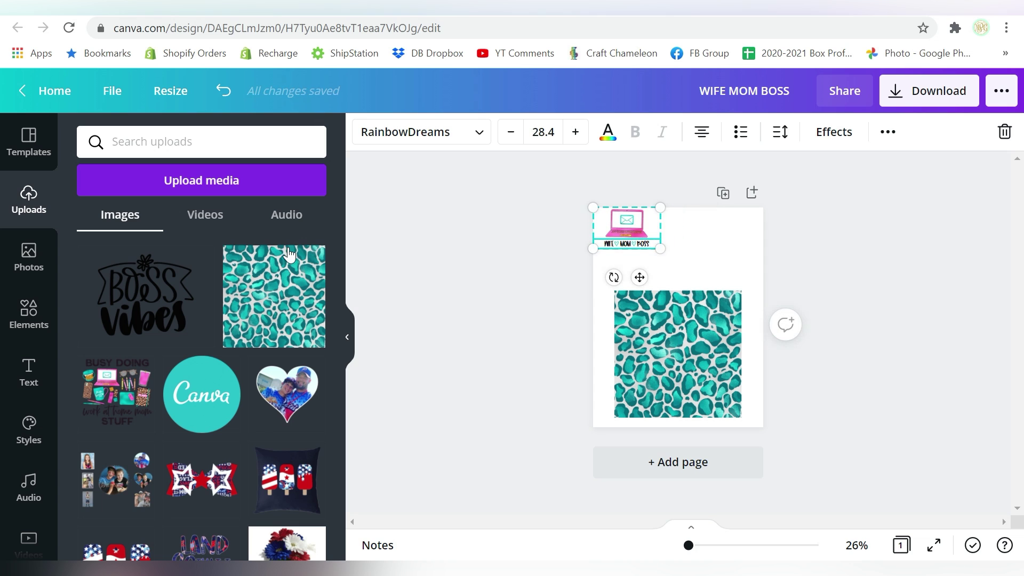
Step: Add the Boss Vibes design, enlarge it and centre it over the leopard square
left_click(144, 294)
left_click_drag(741, 375, 756, 404)
left_click_drag(714, 352, 683, 366)
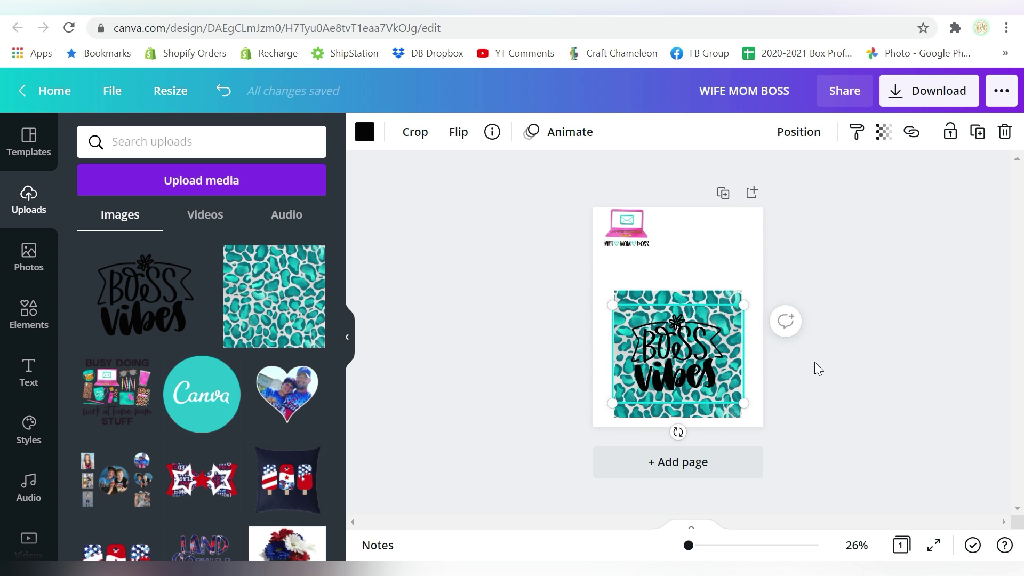
left_click_drag(689, 545, 704, 545)
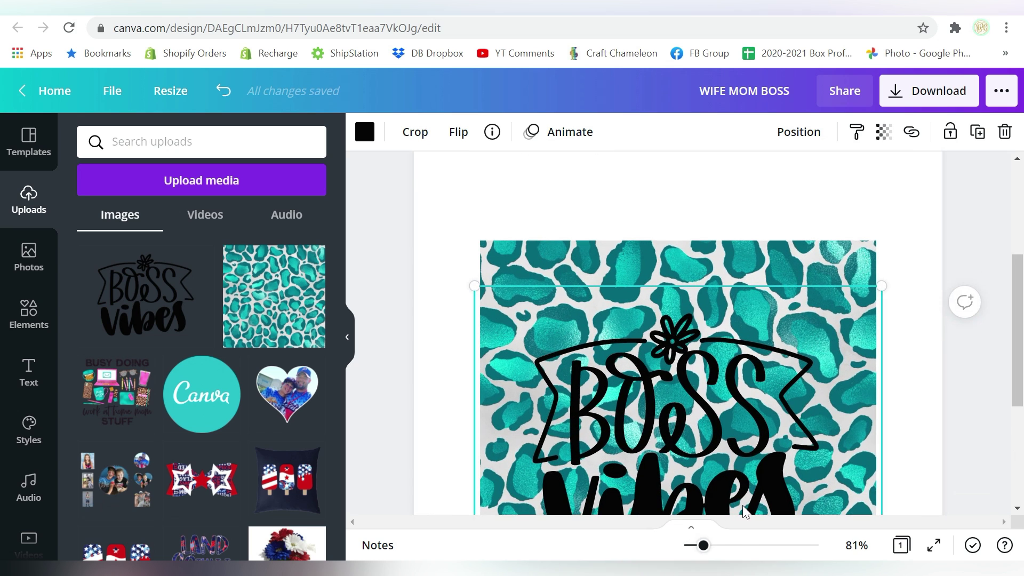
scroll(1016, 335, "down", 1)
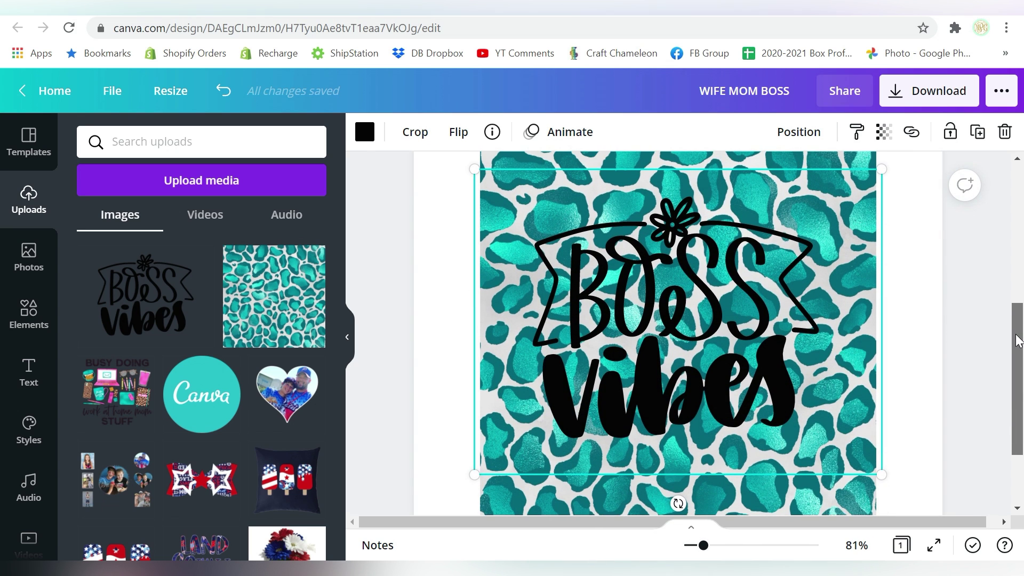
key("Escape")
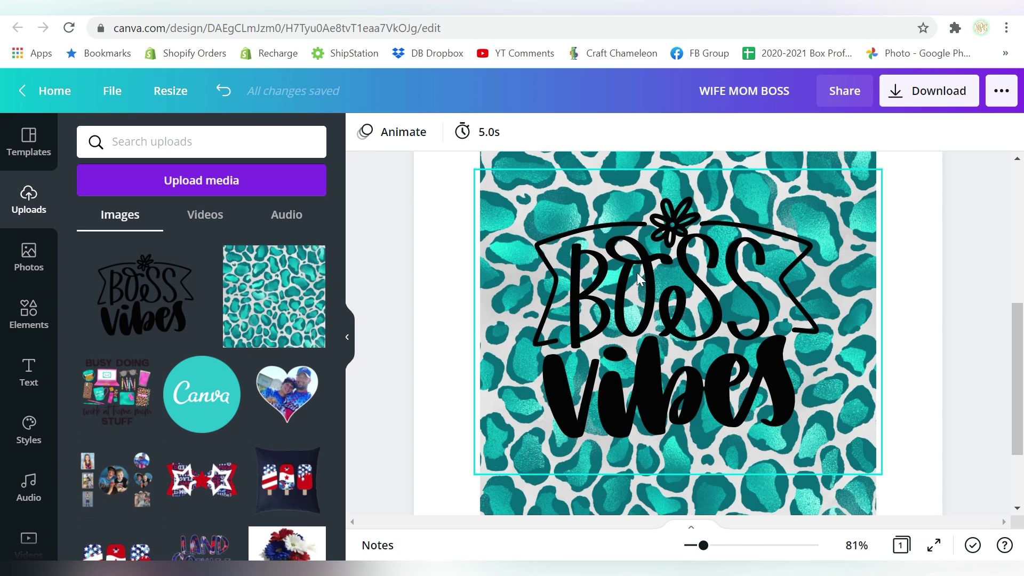
left_click(802, 160)
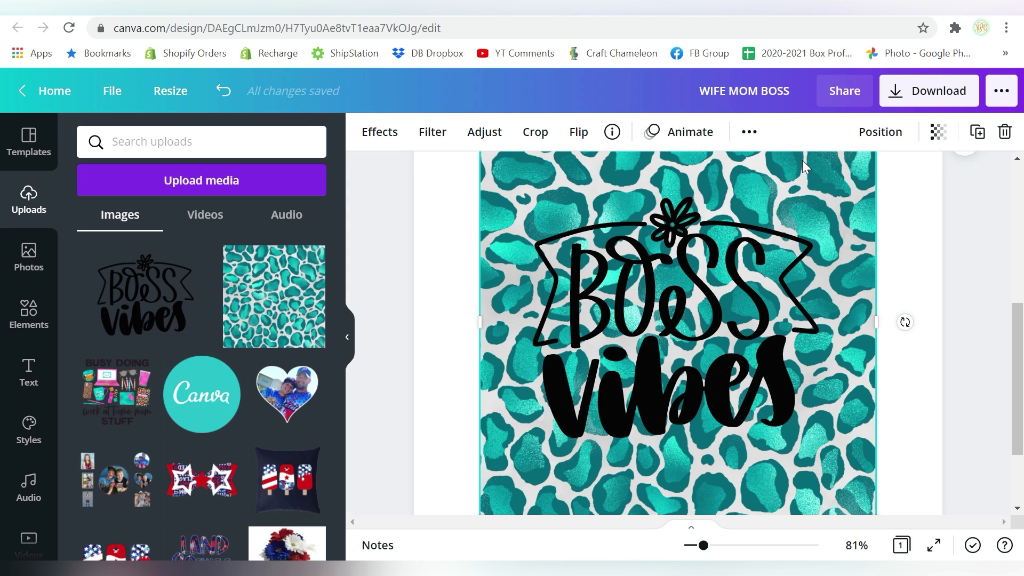
left_click(939, 132)
left_click_drag(885, 187, 825, 192)
left_click(926, 240)
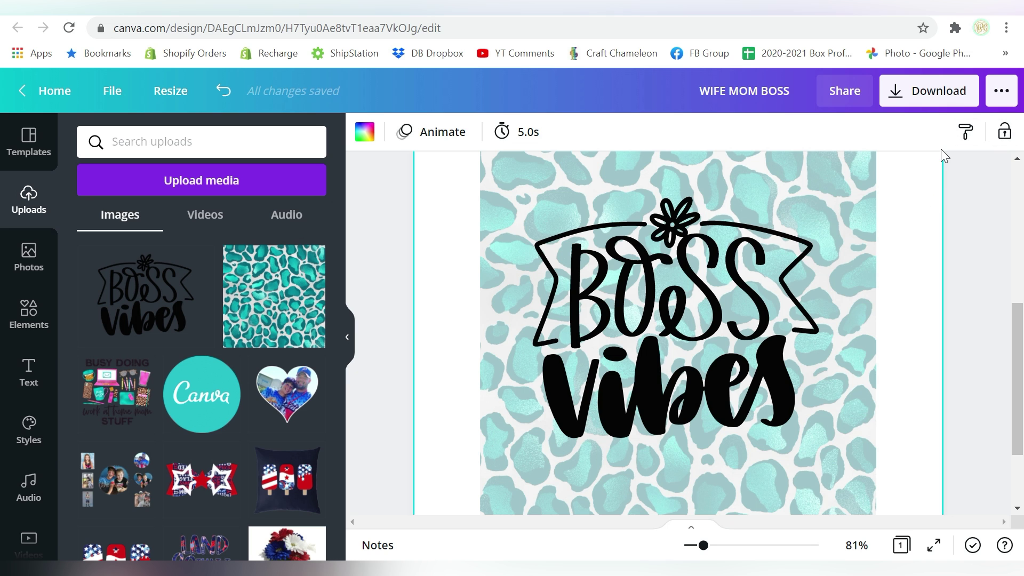
key("ctrl+z")
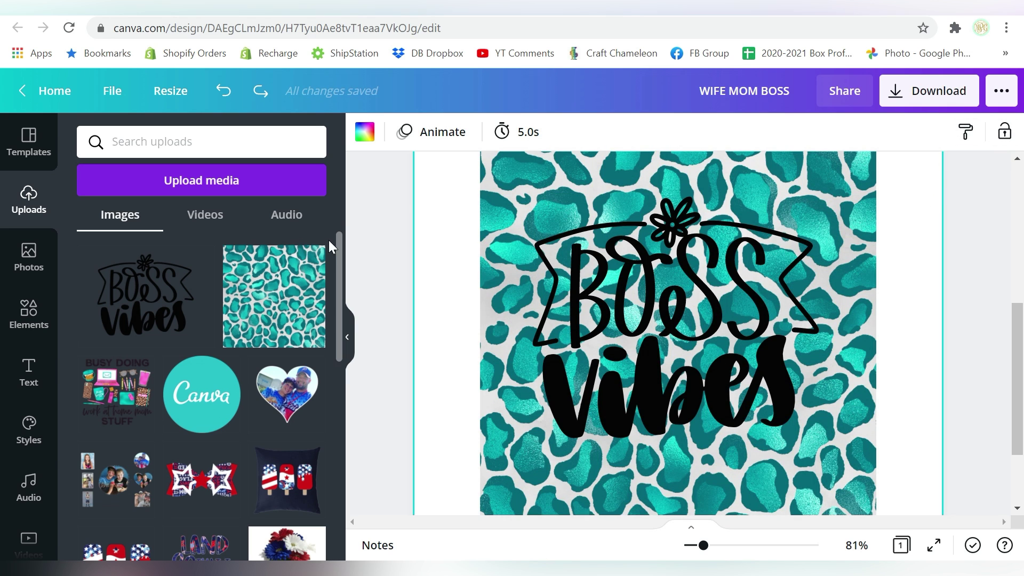
Step: Search Elements for 'frame' instead of HEART and scroll to the brush-stroke frames
left_click(27, 316)
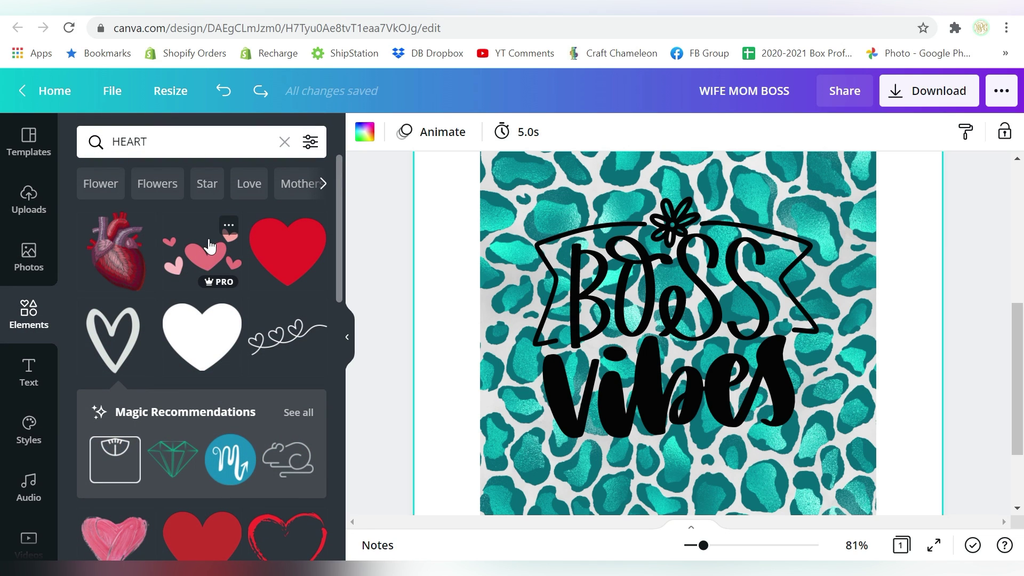
left_click(194, 147)
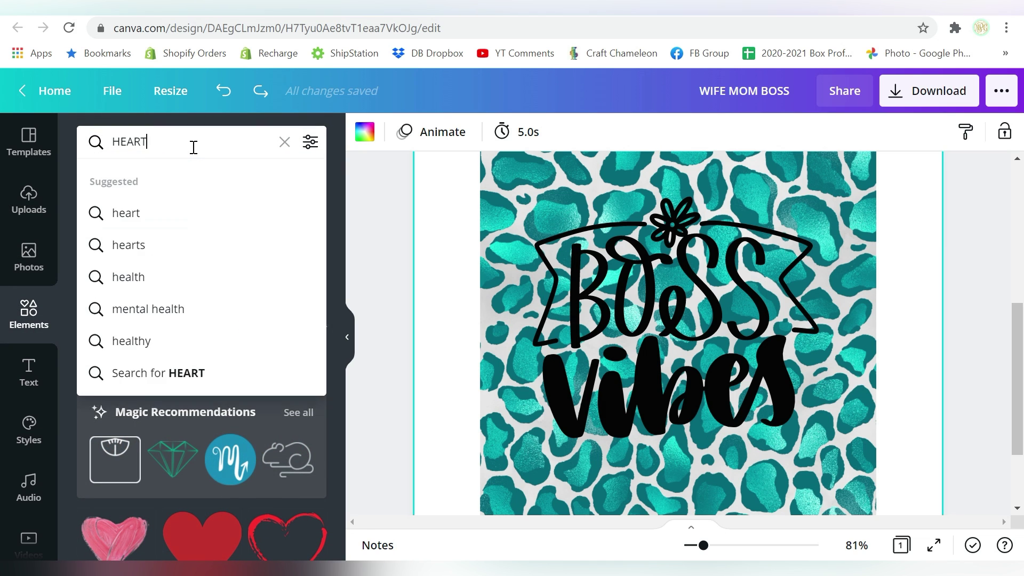
double_click(194, 147)
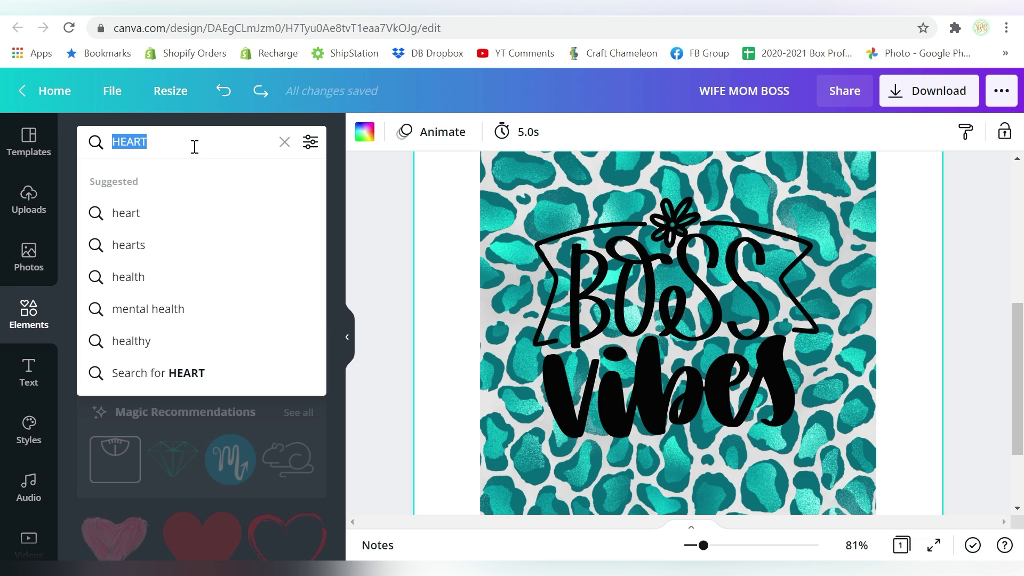
type("frame")
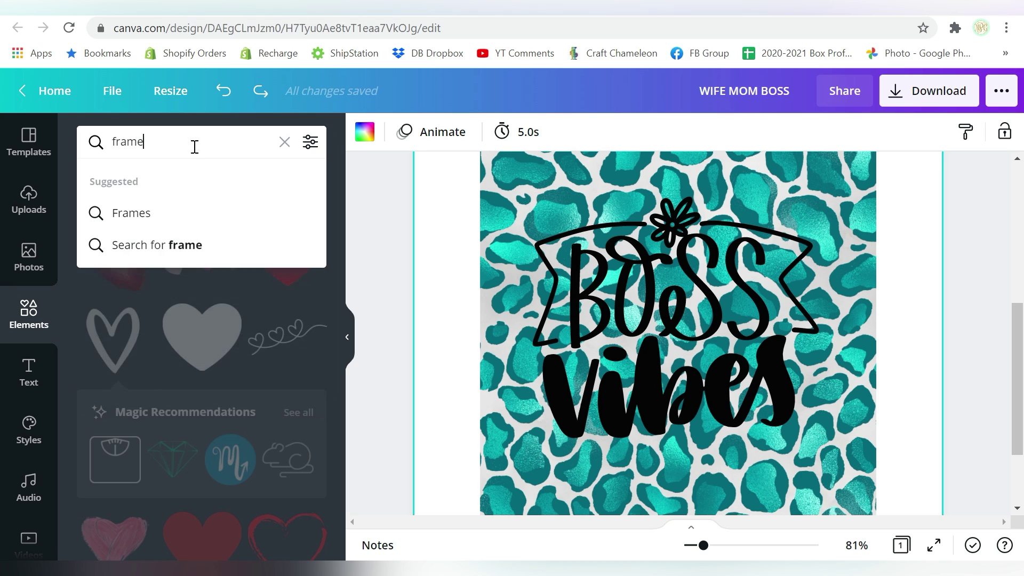
key("Return")
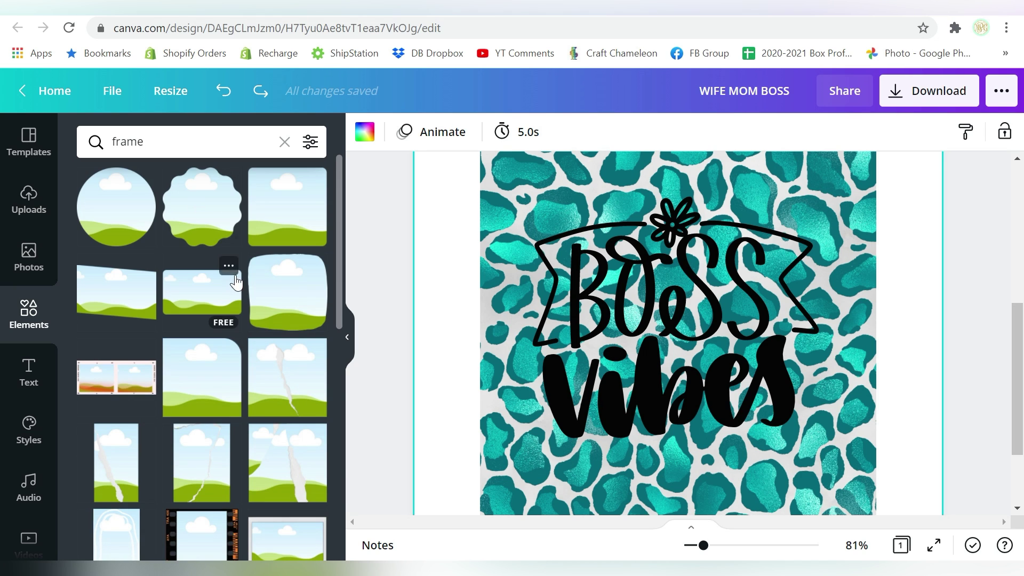
scroll(226, 278, "down", 4)
scroll(227, 277, "down", 5)
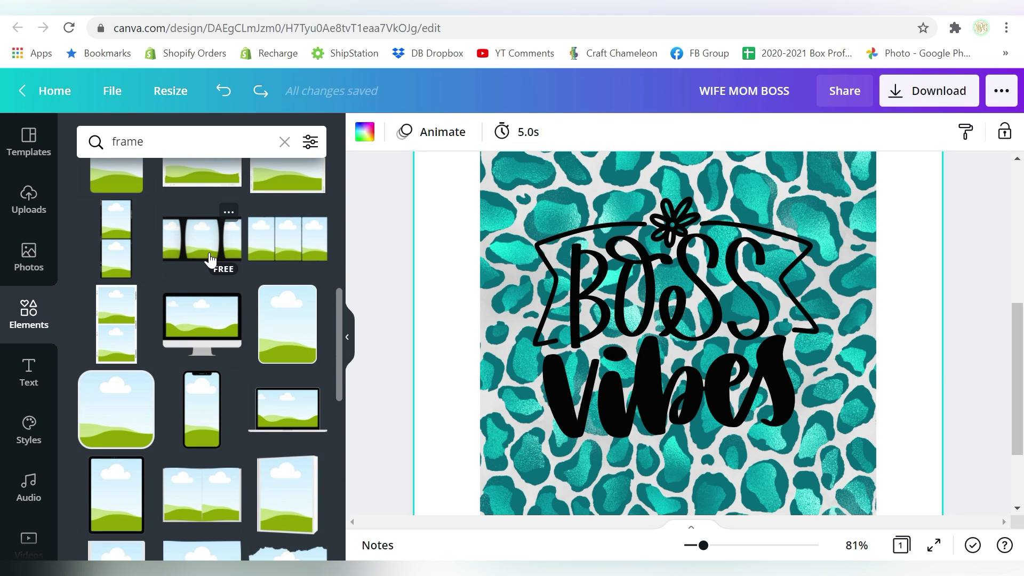
scroll(210, 260, "down", 4)
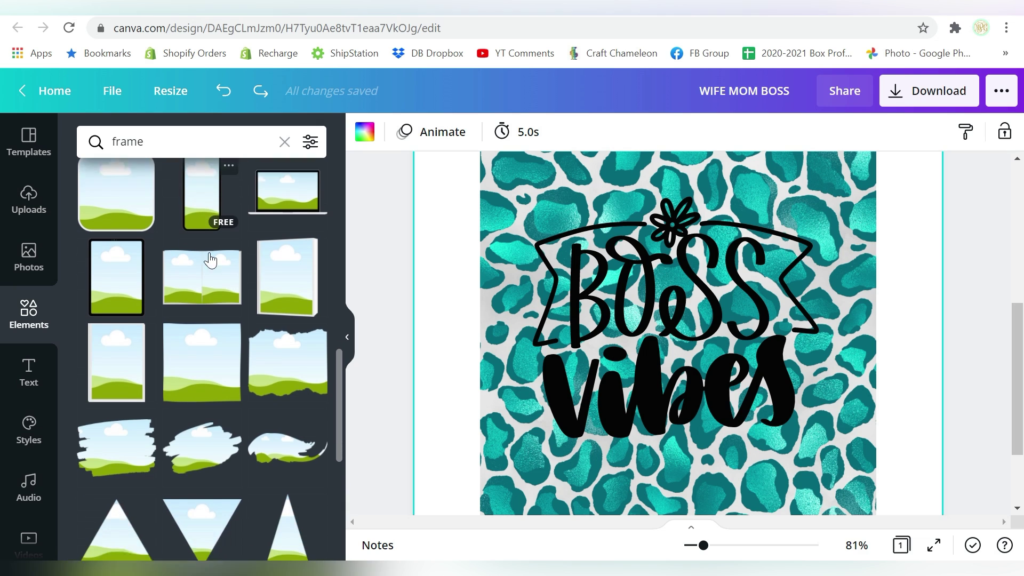
scroll(211, 259, "down", 2)
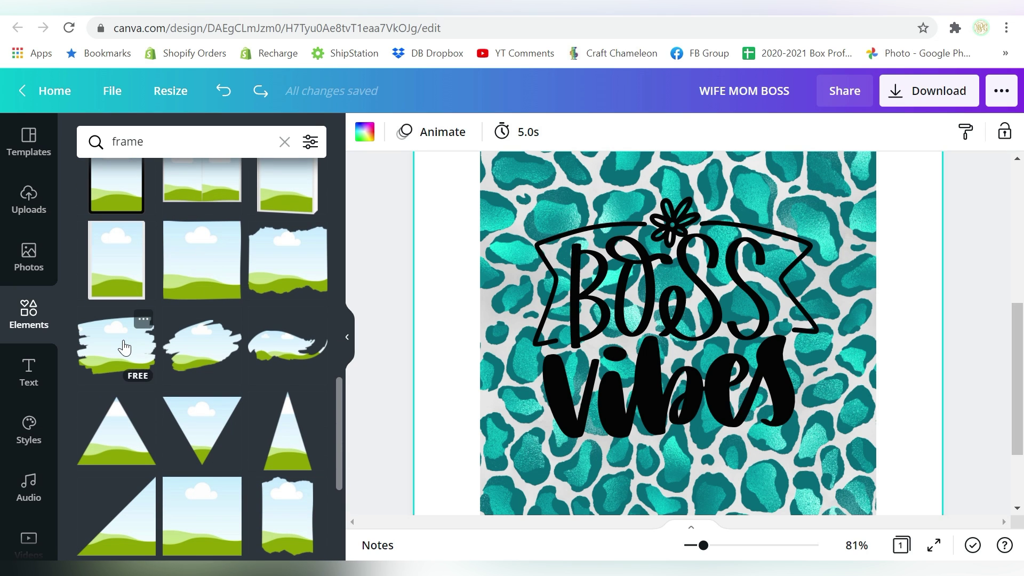
Step: Delete the leopard background and place a brush-stroke frame over the Boss Vibes design
left_click(535, 181)
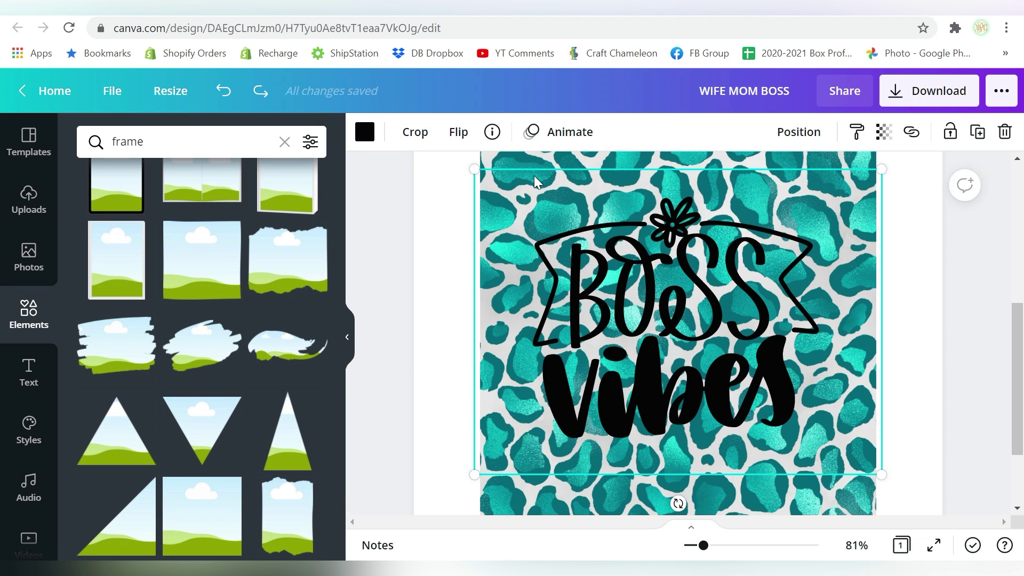
left_click(542, 158)
key("Delete")
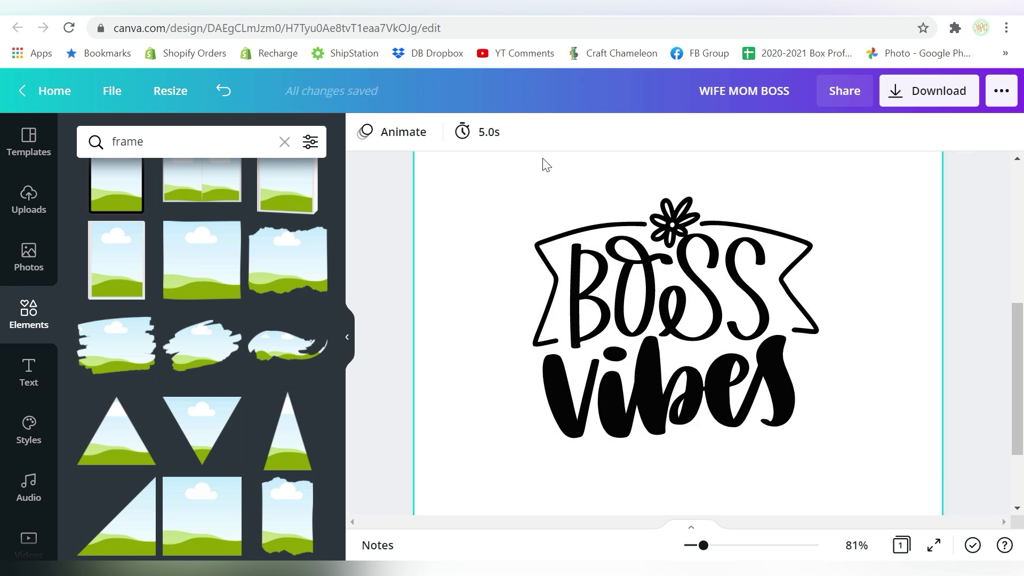
left_click(127, 354)
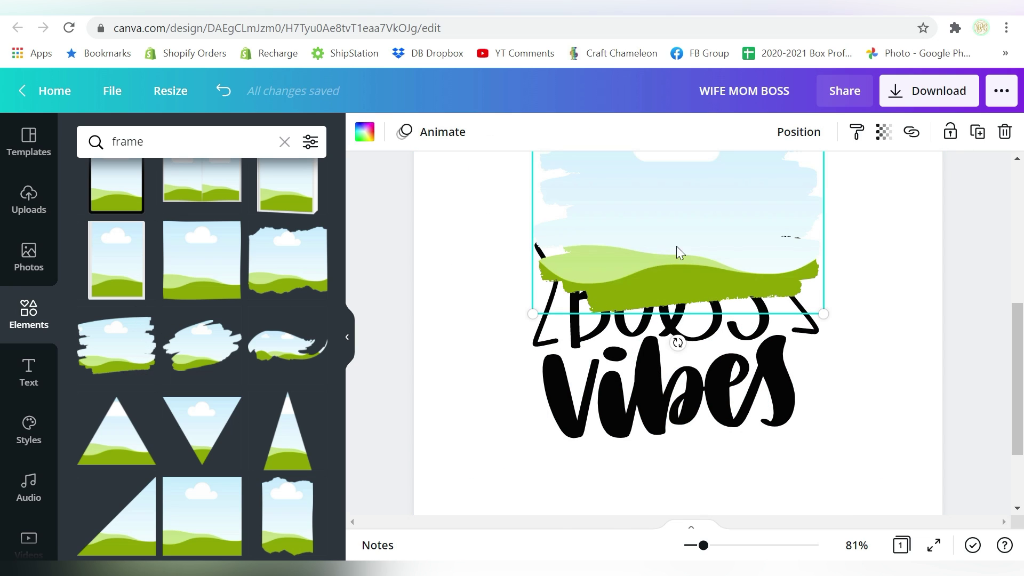
left_click_drag(725, 206, 677, 267)
Step: Fill the brush frame with the teal leopard image and send it behind Boss Vibes
left_click(29, 200)
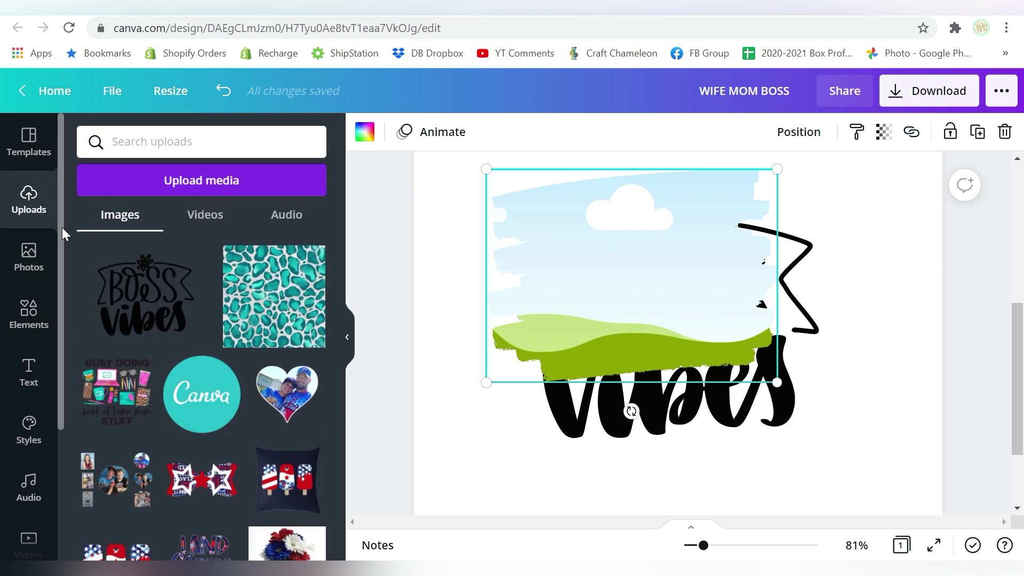
mouse_move(274, 297)
left_mouse_down()
mouse_move(434, 297)
mouse_move(673, 234)
left_mouse_up()
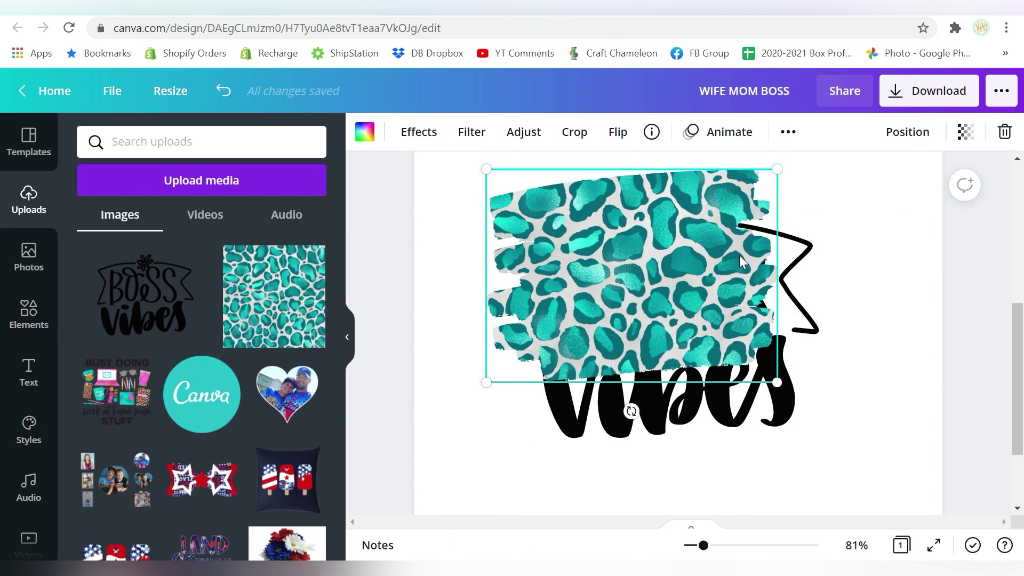
left_click(907, 132)
left_click(857, 176)
Step: Position Boss Vibes on the leopard frame and enlarge both the frame and the graphic
left_click(696, 190)
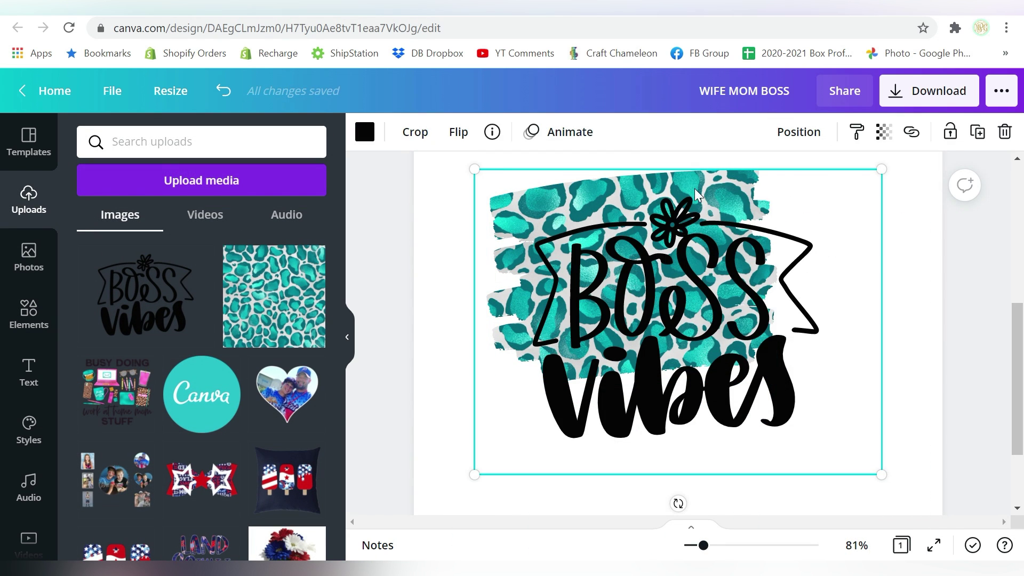
left_click_drag(751, 381, 684, 398)
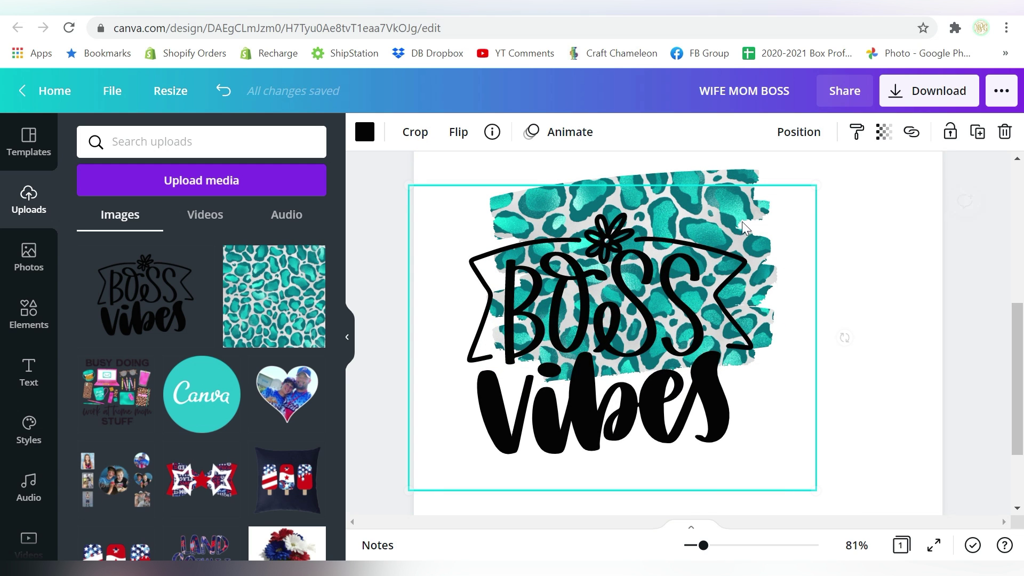
left_click(747, 168)
left_click(747, 174)
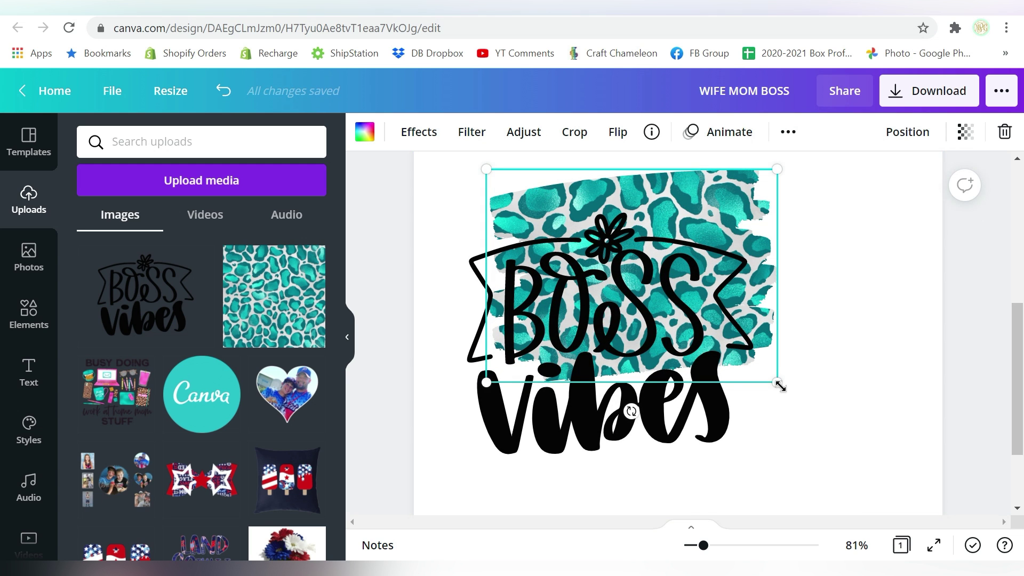
left_click_drag(780, 386, 942, 542)
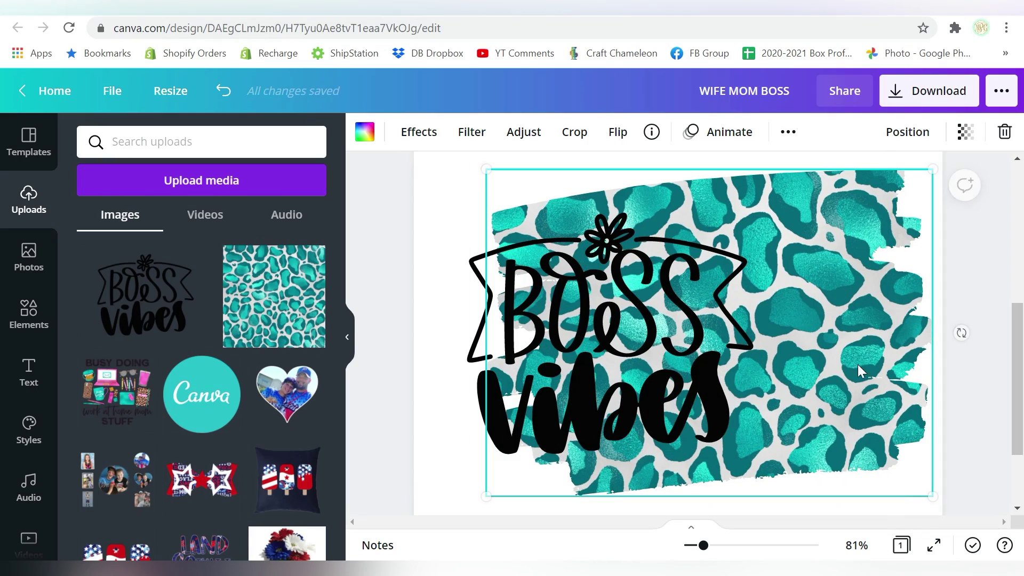
left_click_drag(825, 339, 739, 342)
left_click(775, 350)
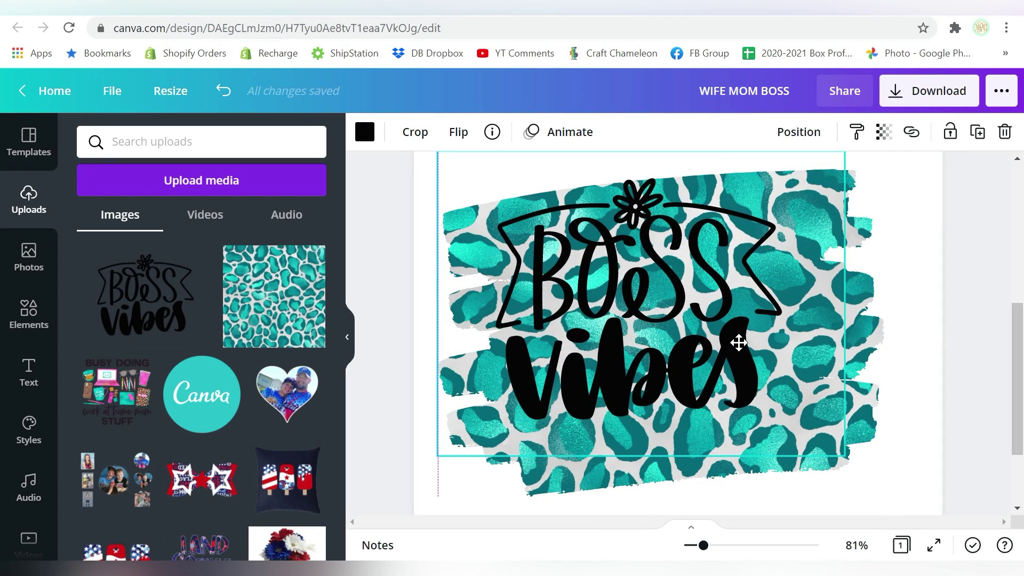
left_click_drag(845, 456, 913, 501)
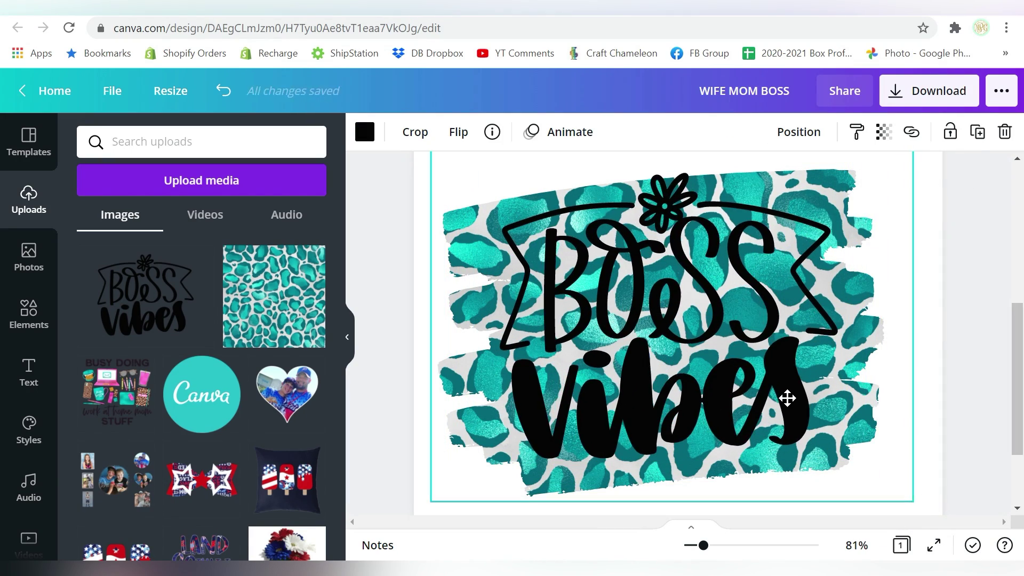
Step: Fade the teal leopard frame to about 74 transparency
left_click_drag(388, 220, 574, 391)
left_click(433, 386)
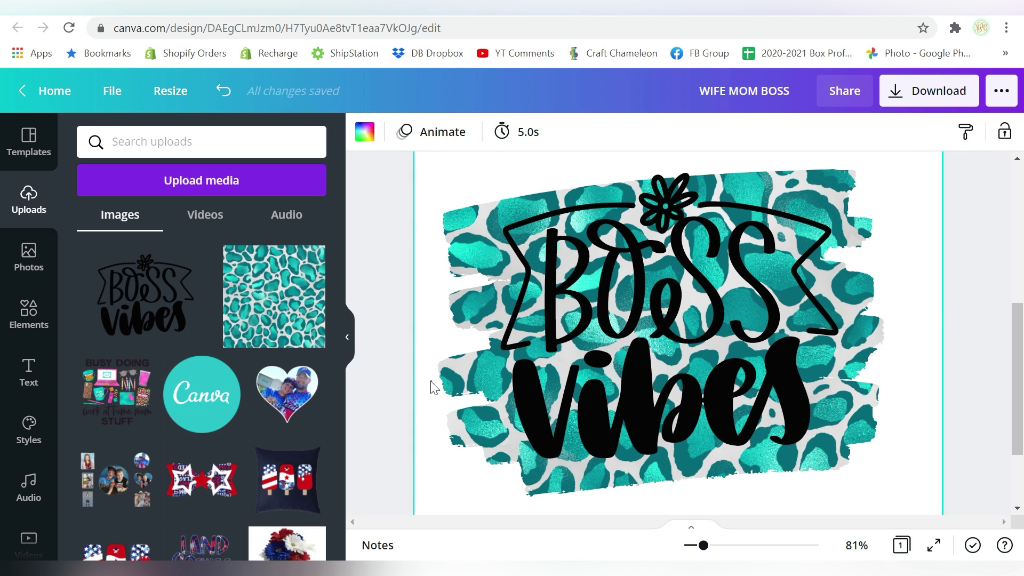
left_click(433, 387)
left_click(884, 132)
mouse_move(829, 180)
left_mouse_down()
mouse_move(792, 180)
mouse_move(832, 180)
left_mouse_up()
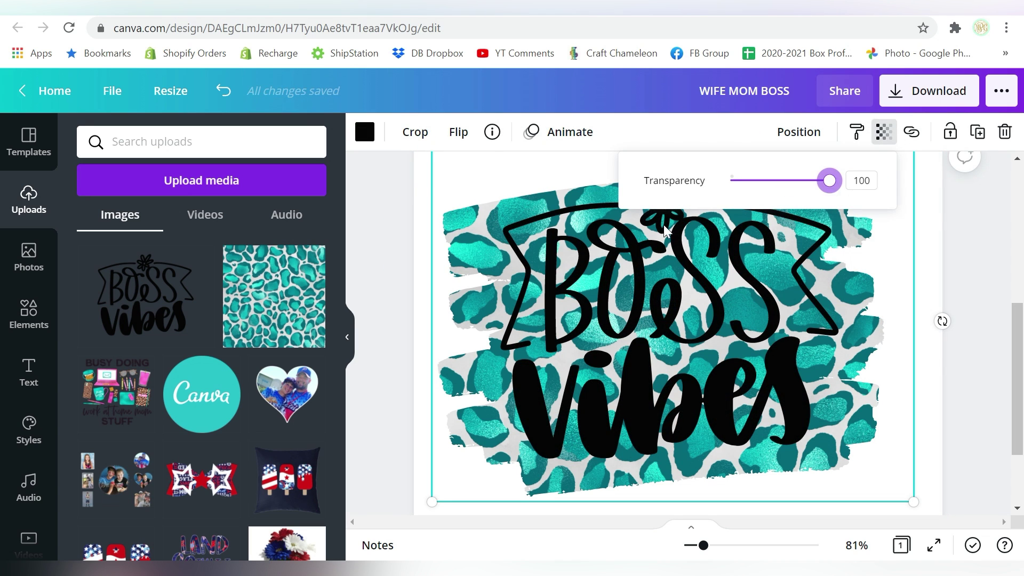
left_click(454, 232, "shift")
left_click(550, 261)
left_click(965, 132)
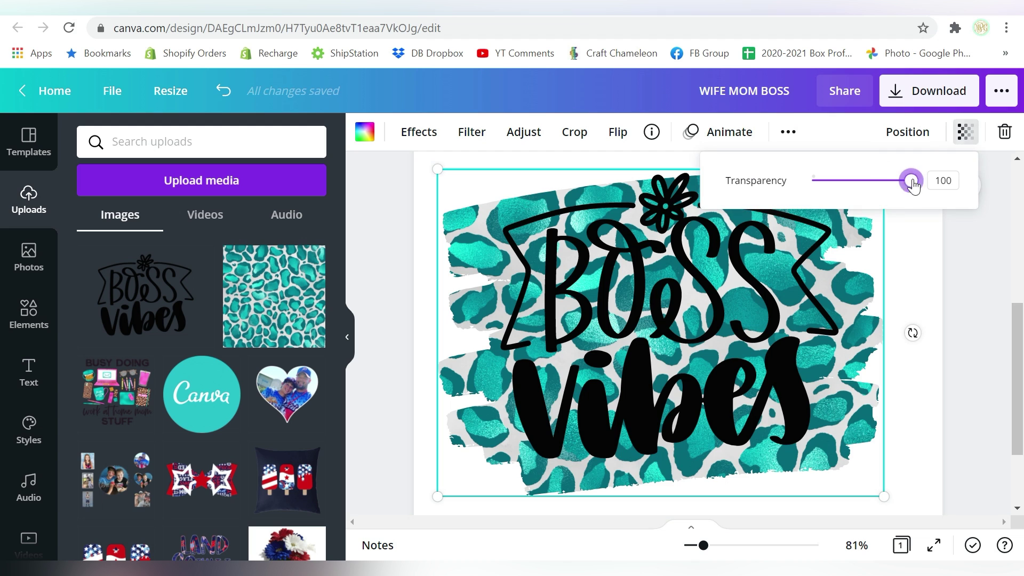
left_click_drag(912, 182, 869, 180)
left_click(919, 311)
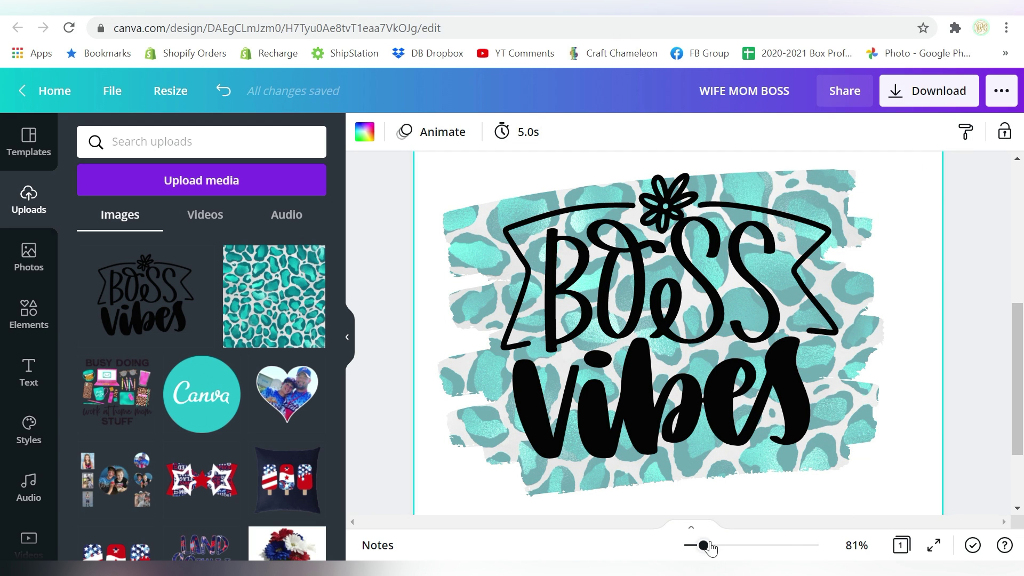
Step: Zoom out to 40% to see the whole page, then bring up the Boss Vibes lettering colours
left_click_drag(704, 545, 690, 545)
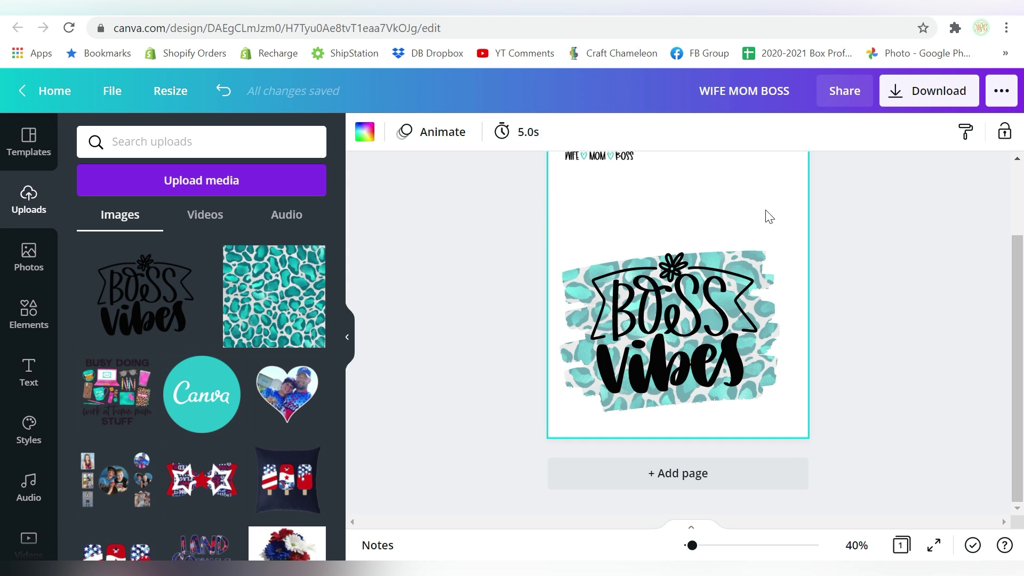
key("Delete")
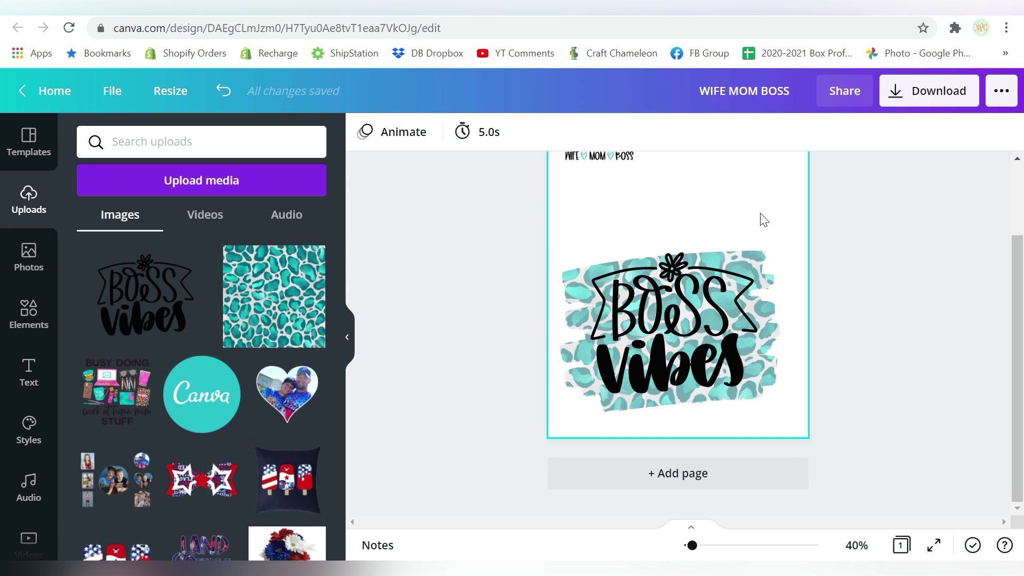
left_click(738, 361)
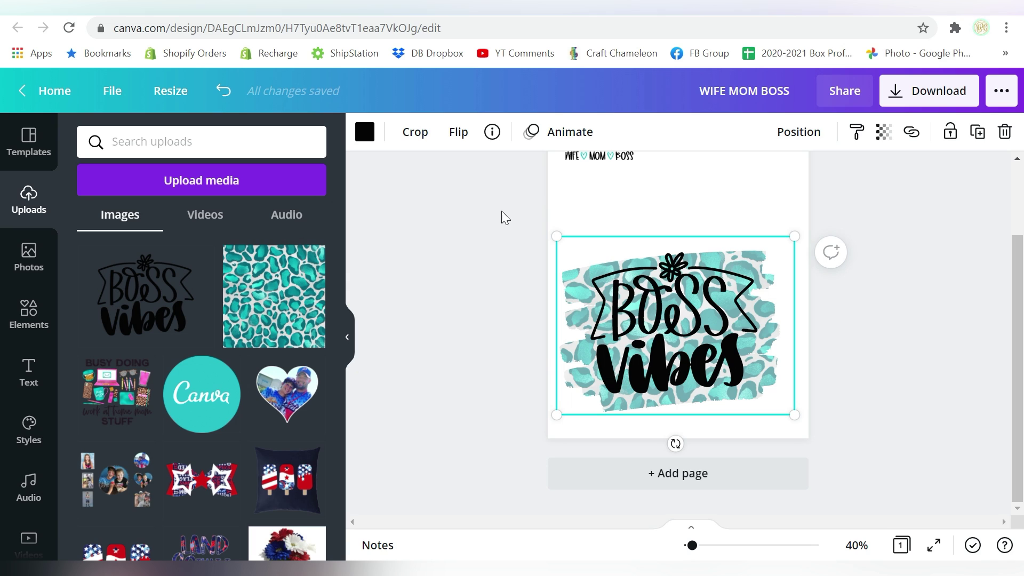
left_click(364, 134)
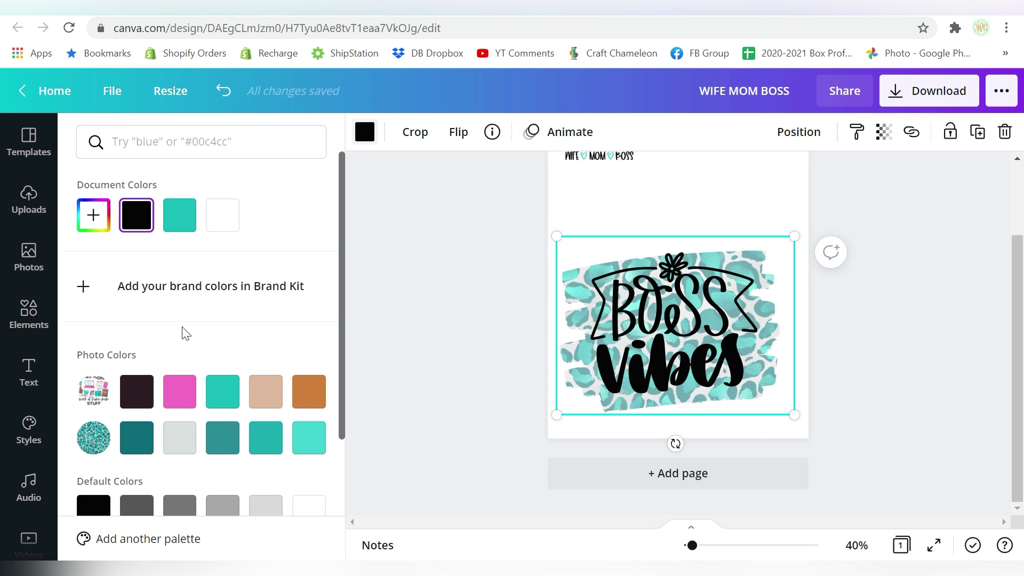
Step: Change the Boss Vibes lettering to dark navy #151149 and select it with its frame
left_click(93, 215)
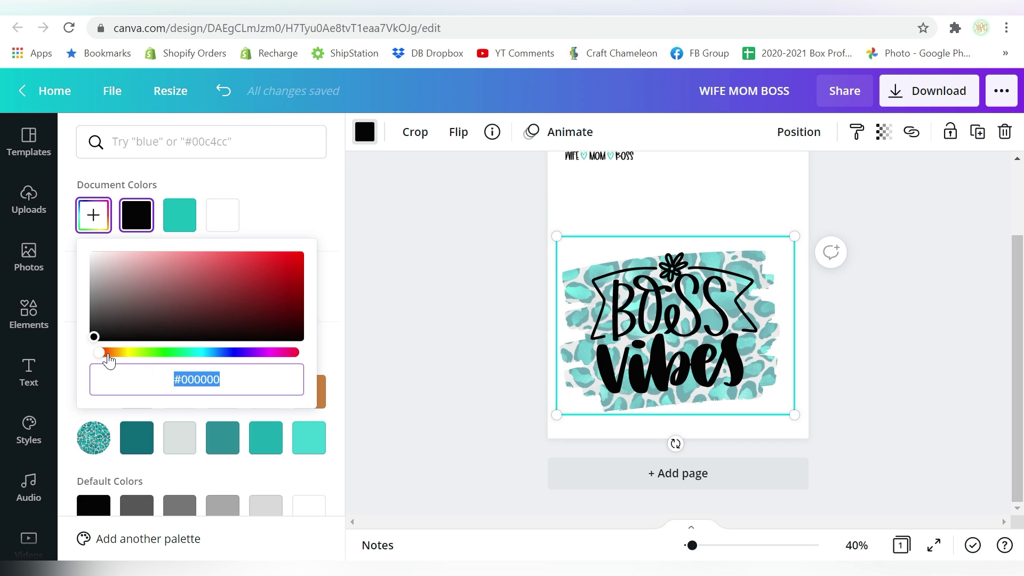
left_click_drag(108, 356, 231, 370)
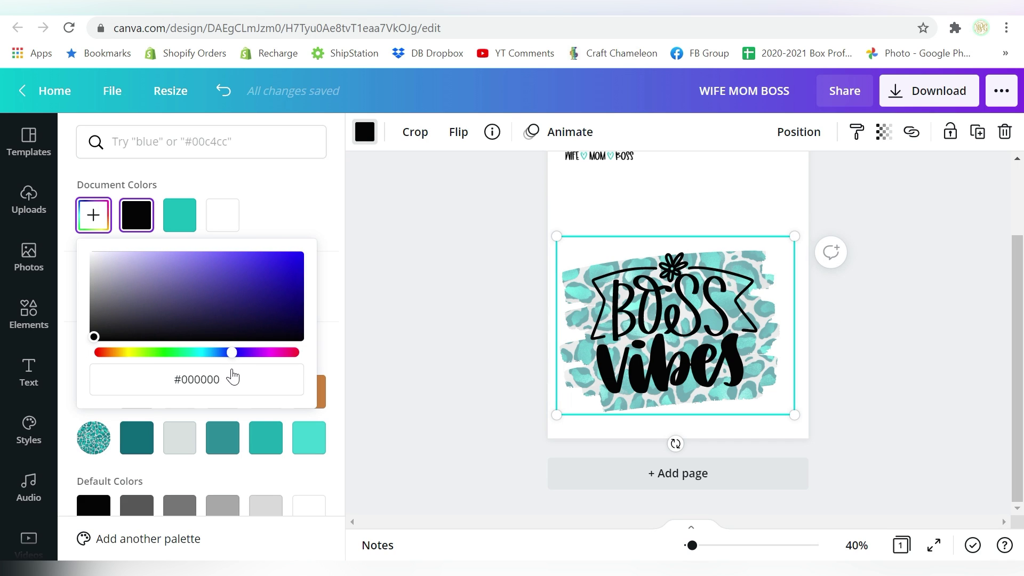
left_click(254, 315)
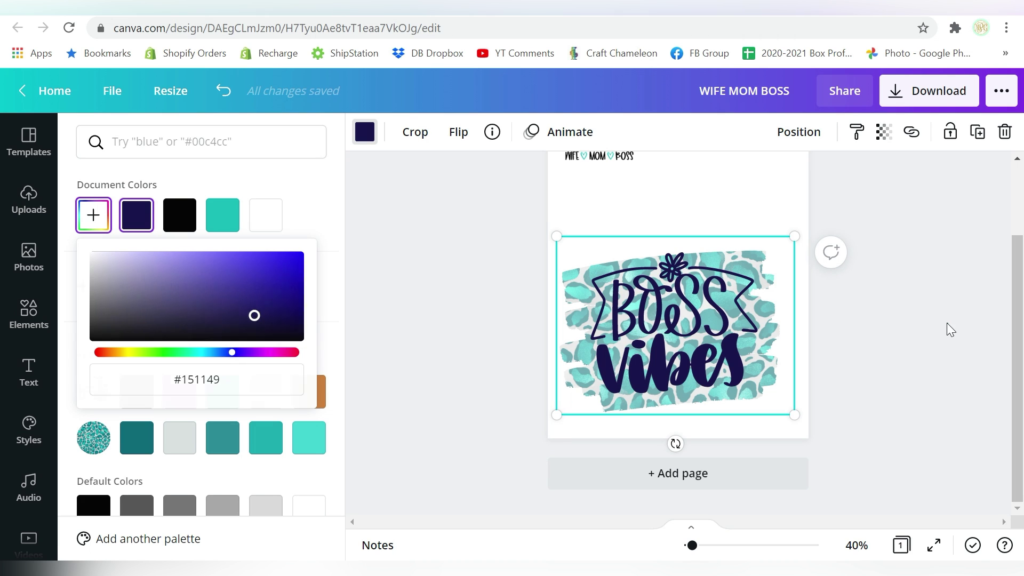
key("Escape")
left_click(901, 341)
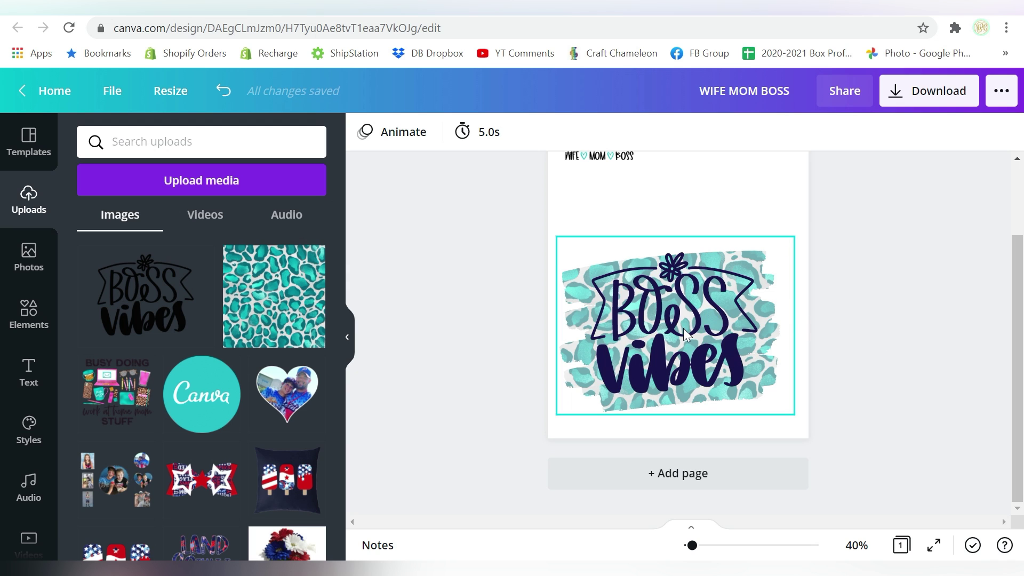
left_click_drag(840, 255, 649, 360)
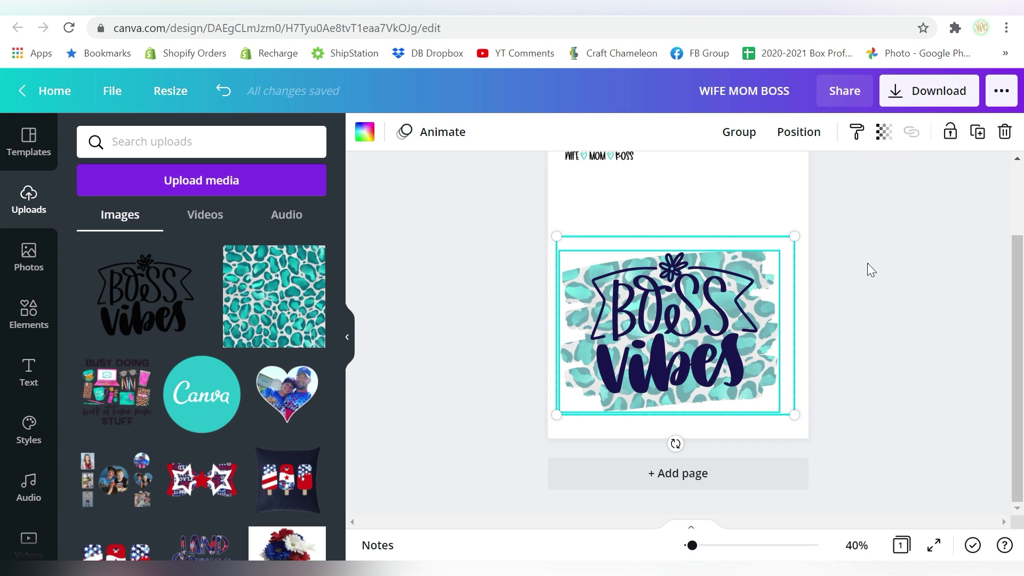
Step: Group Boss Vibes with its leopard frame and enlarge the group
left_click(739, 132)
scroll(751, 326, "up", 2)
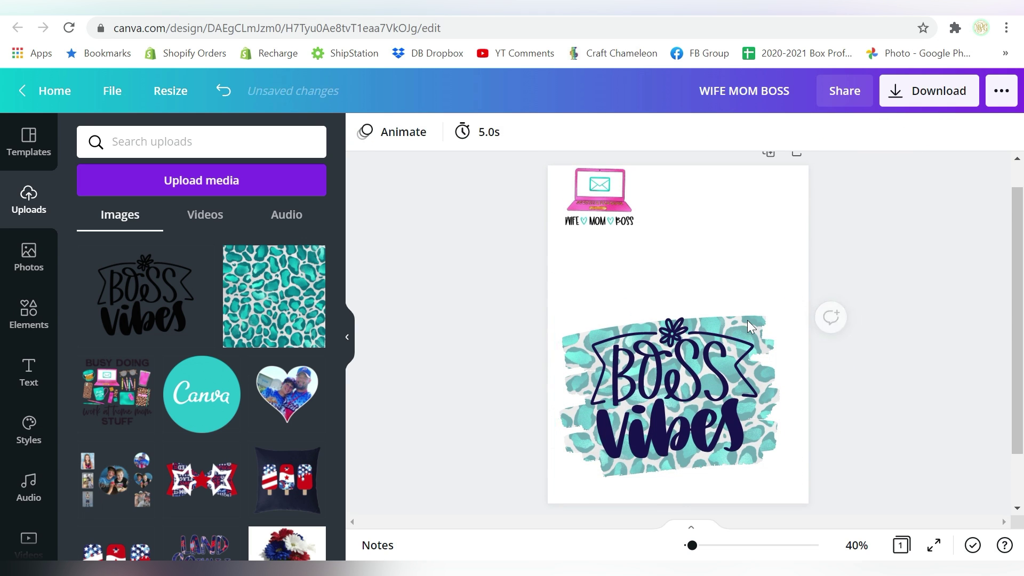
left_click(751, 326)
left_click_drag(795, 303, 831, 294)
Step: Enlarge the laptop graphic, fit the whole design to the page, and download it as PNG
left_click(598, 197)
left_click_drag(648, 228, 512, 151)
scroll(665, 291, "down", 3)
left_click(665, 291)
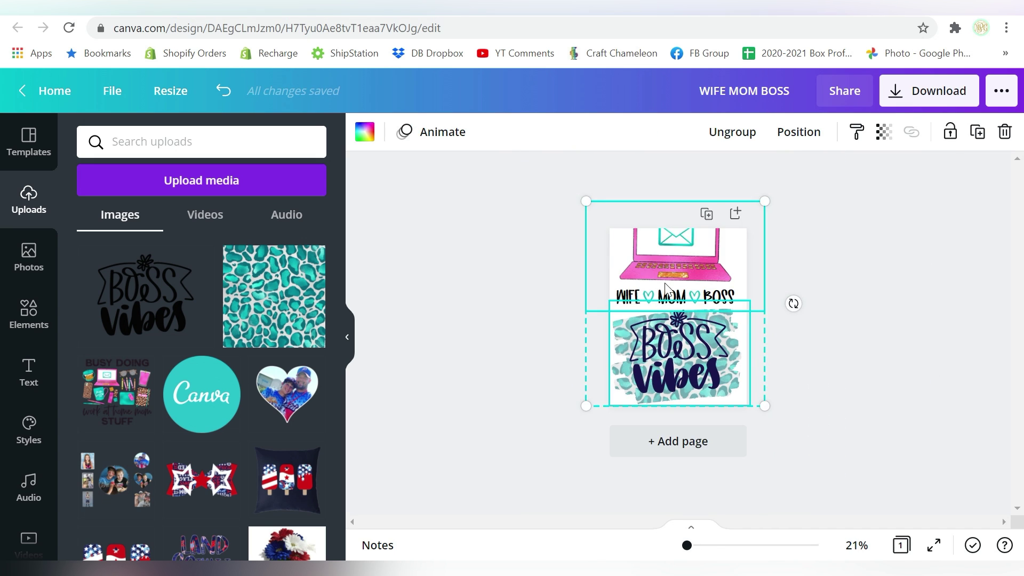
left_click_drag(586, 200, 619, 232)
left_click(868, 165)
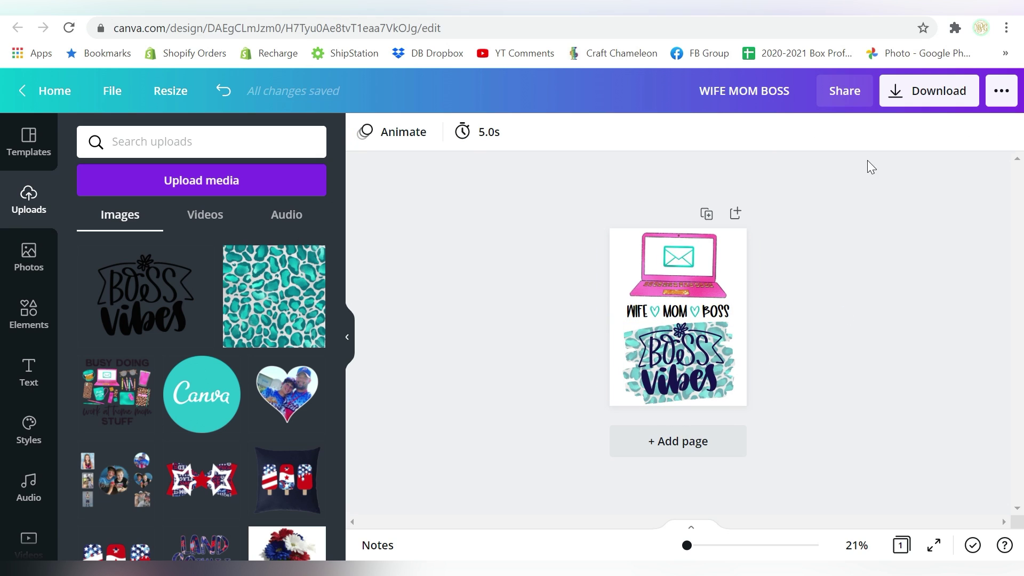
left_click(937, 96)
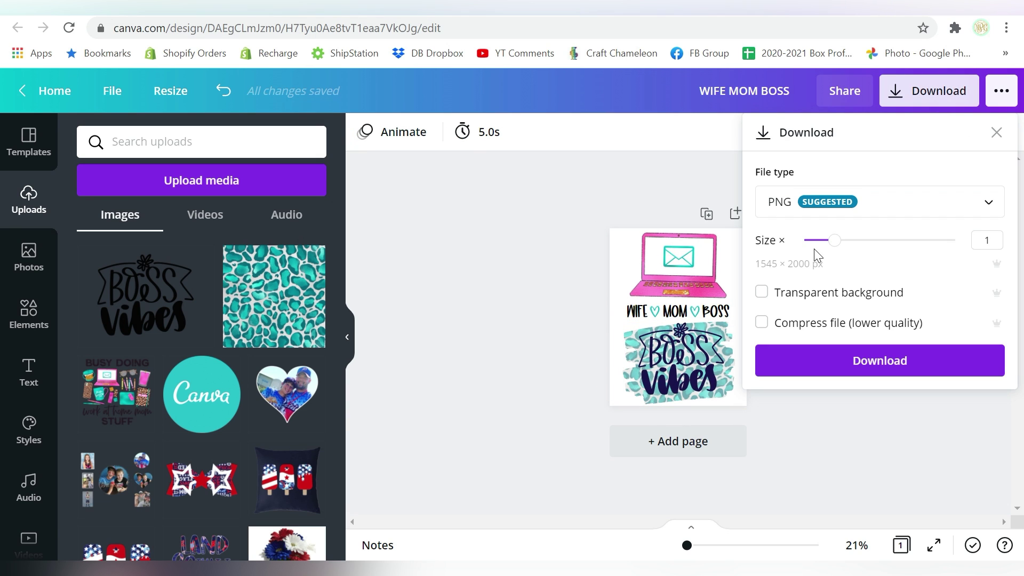
left_click(828, 359)
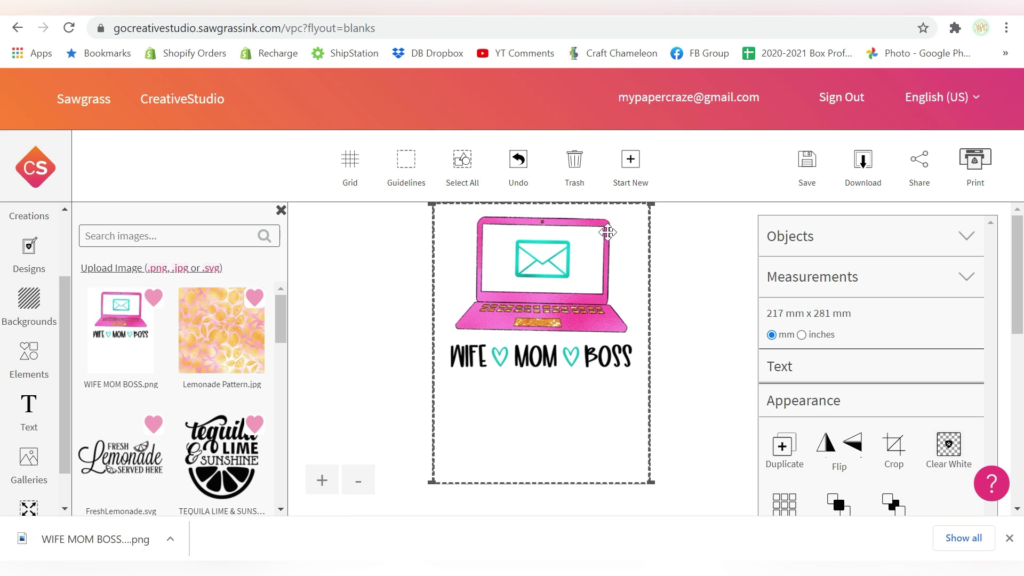
Step: Replace the old image with uploaded WIFE MOM BOSS (1).png, stretched to 216 × 279 mm
key("Delete")
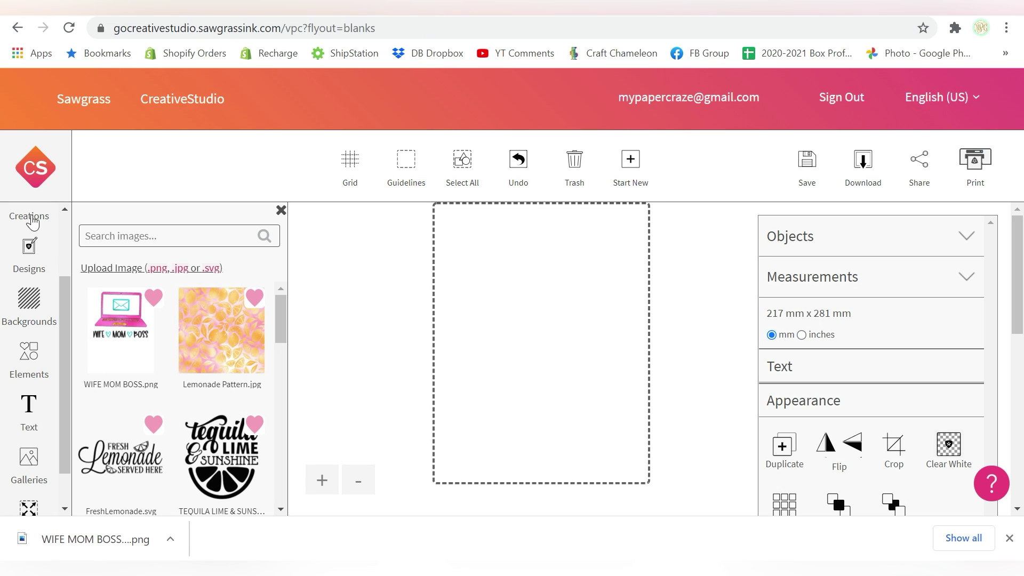
scroll(44, 380, "down", 1)
left_click(38, 426)
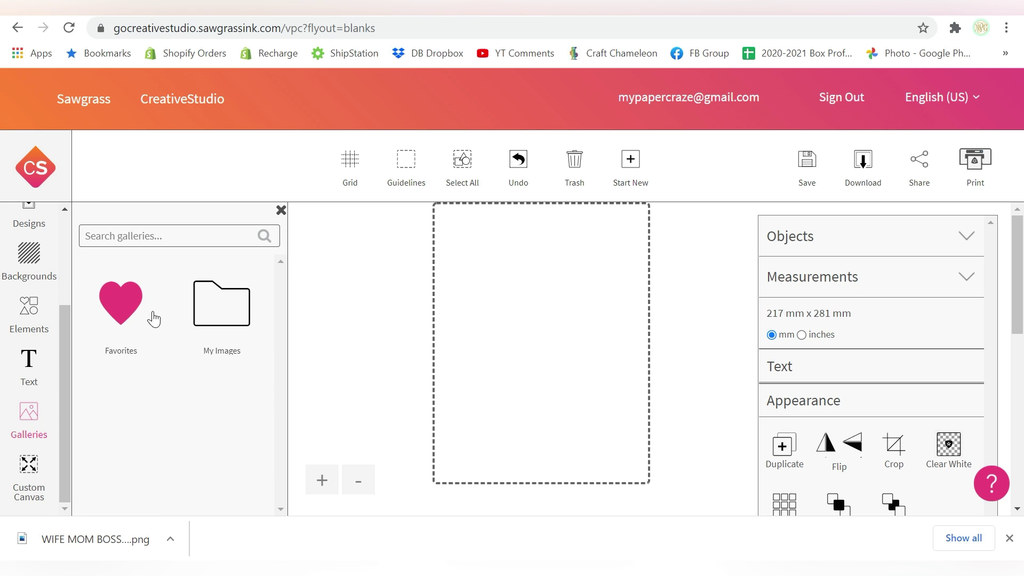
left_click(208, 319)
left_click(152, 269)
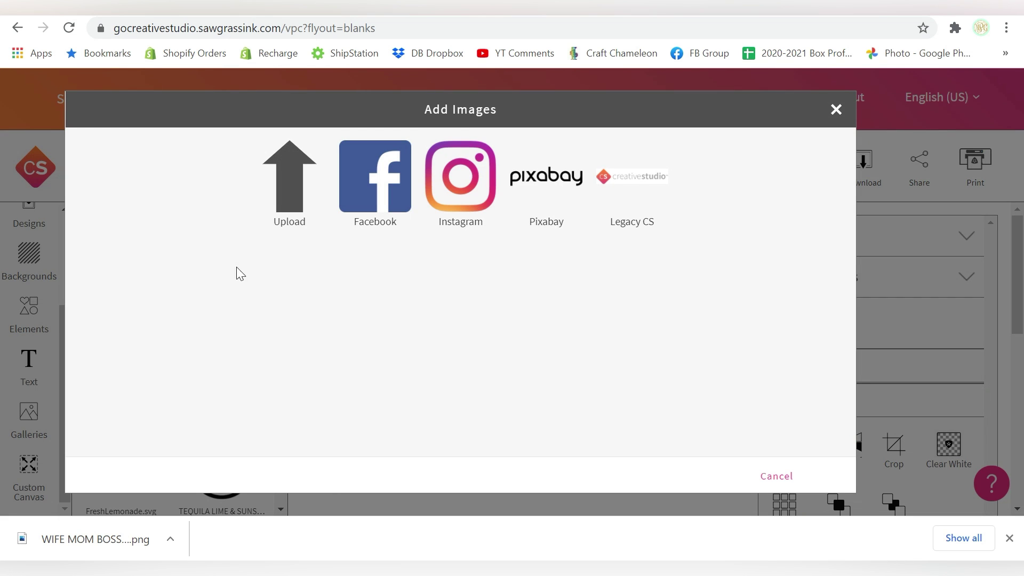
left_click(286, 197)
scroll(533, 267, "up", 3)
left_click(377, 172)
left_click(745, 482)
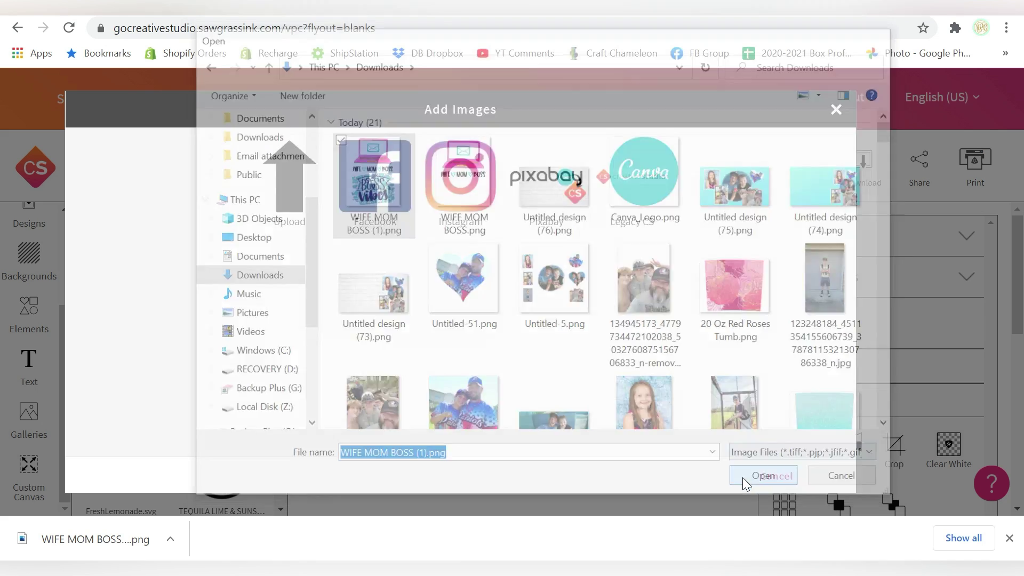
left_click(760, 479)
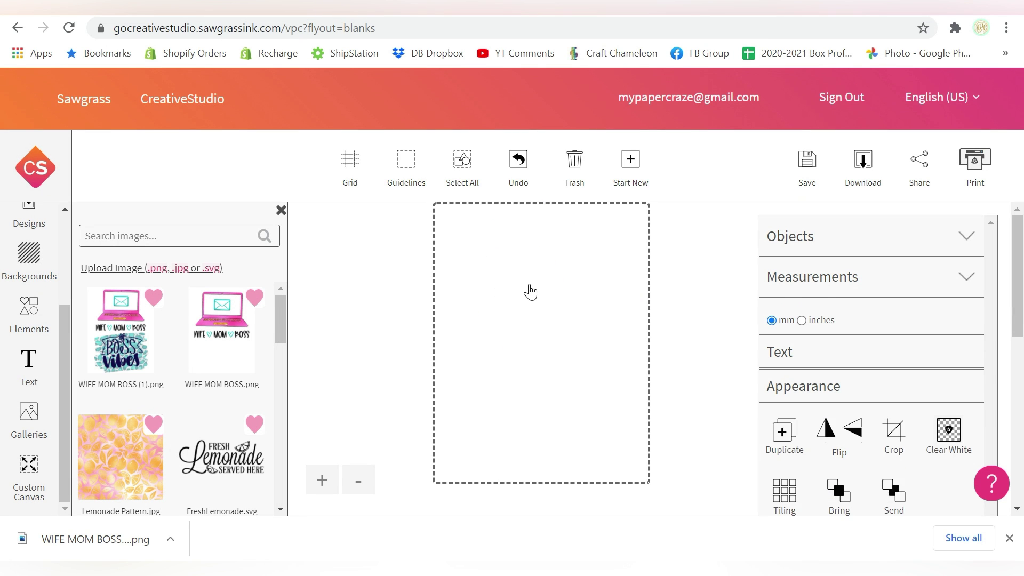
left_click_drag(435, 215, 425, 209)
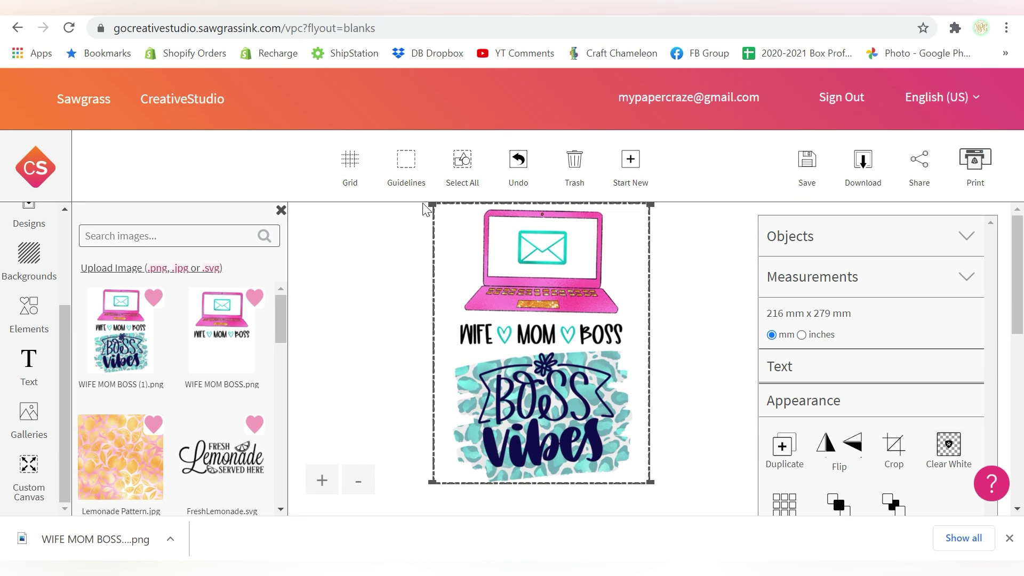